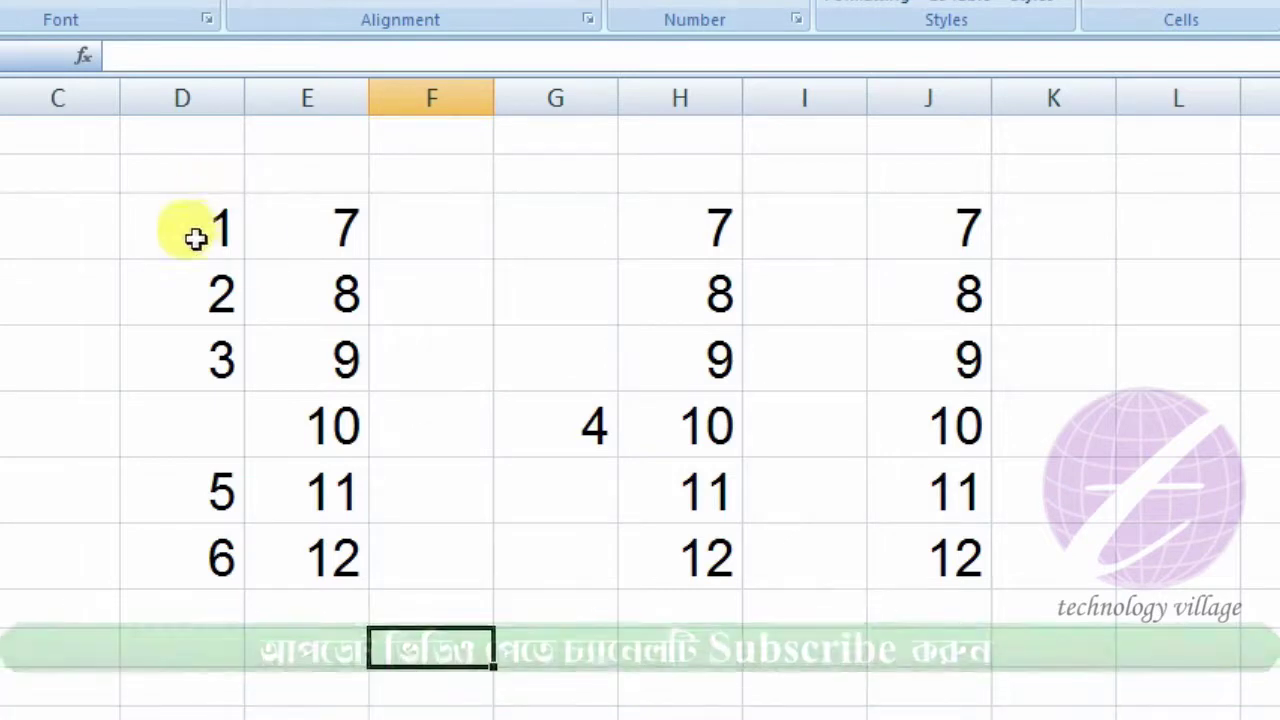
# Step: Select the D–J number block and try centre, left, right, middle and top alignment
pyautogui.moveTo(196, 237); pyautogui.dragTo(917, 541)
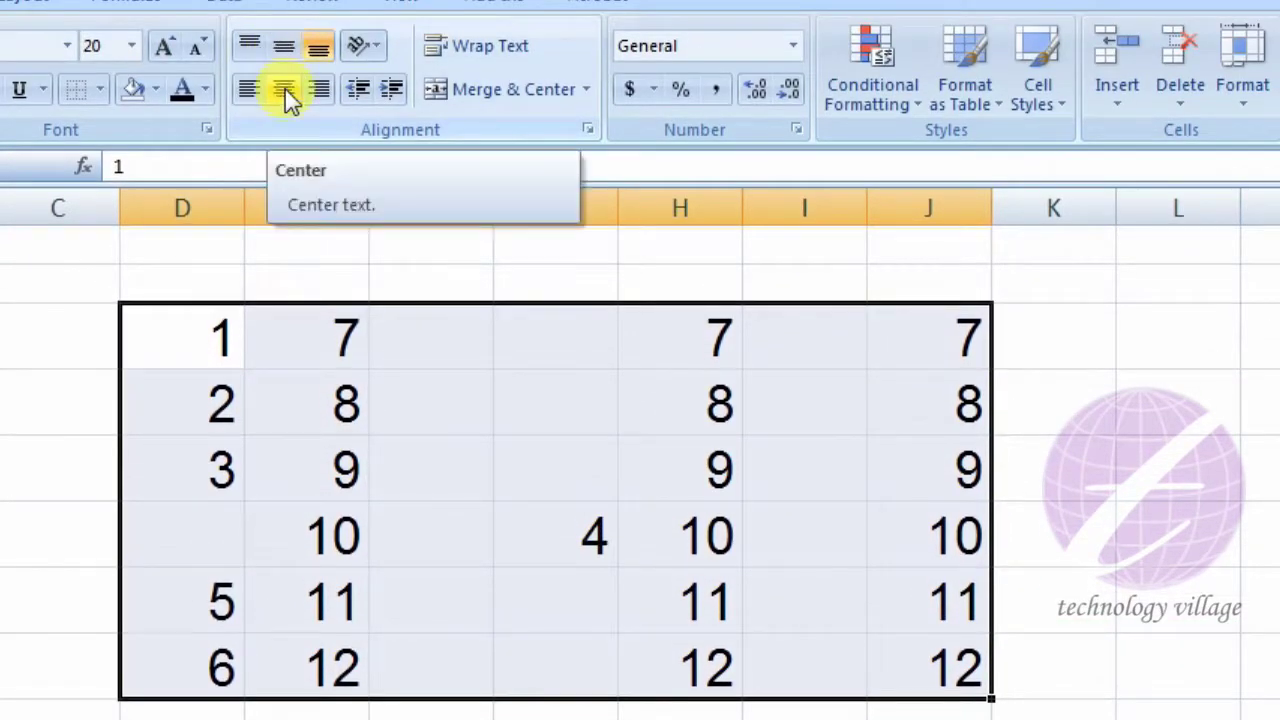
pyautogui.click(285, 92)
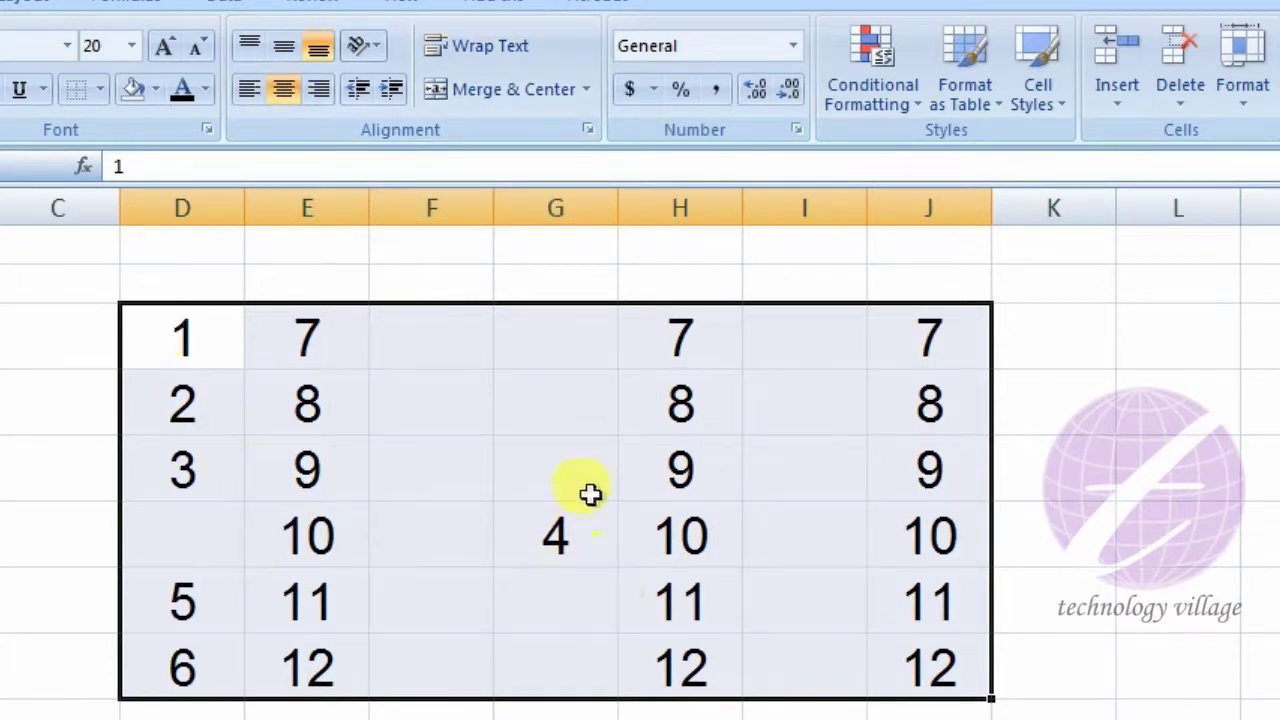
pyautogui.click(251, 92)
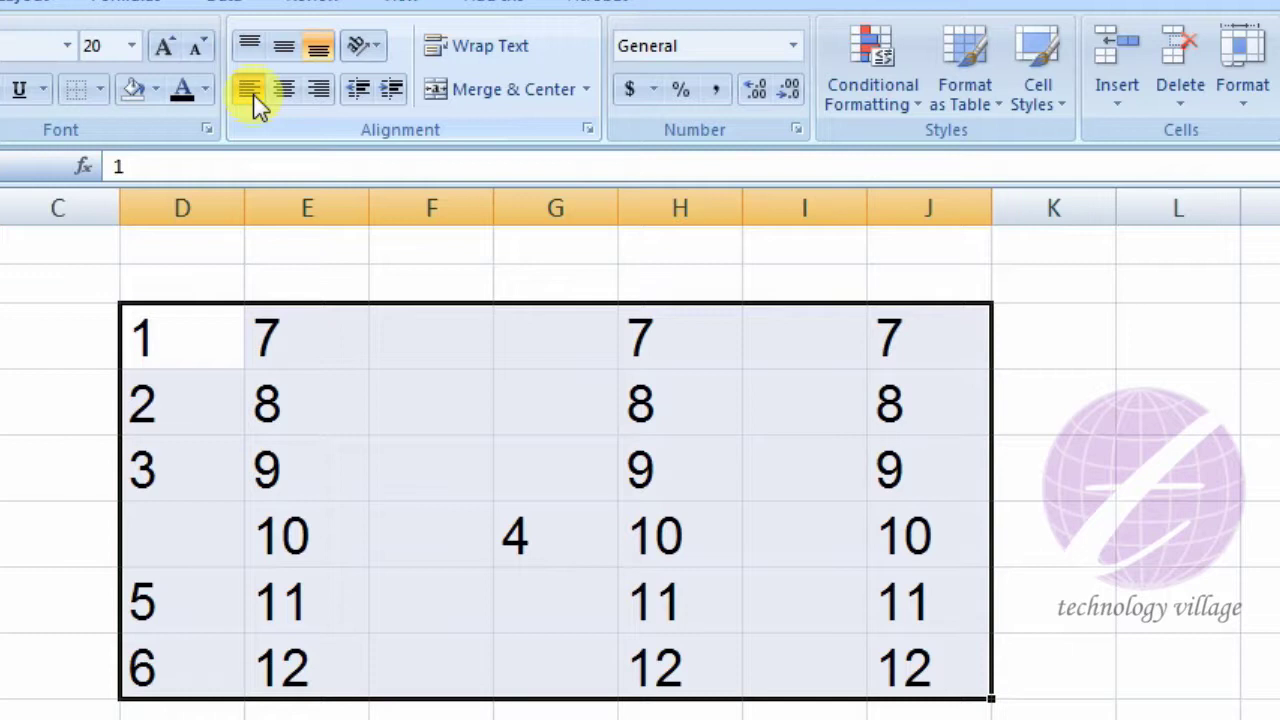
pyautogui.click(318, 90)
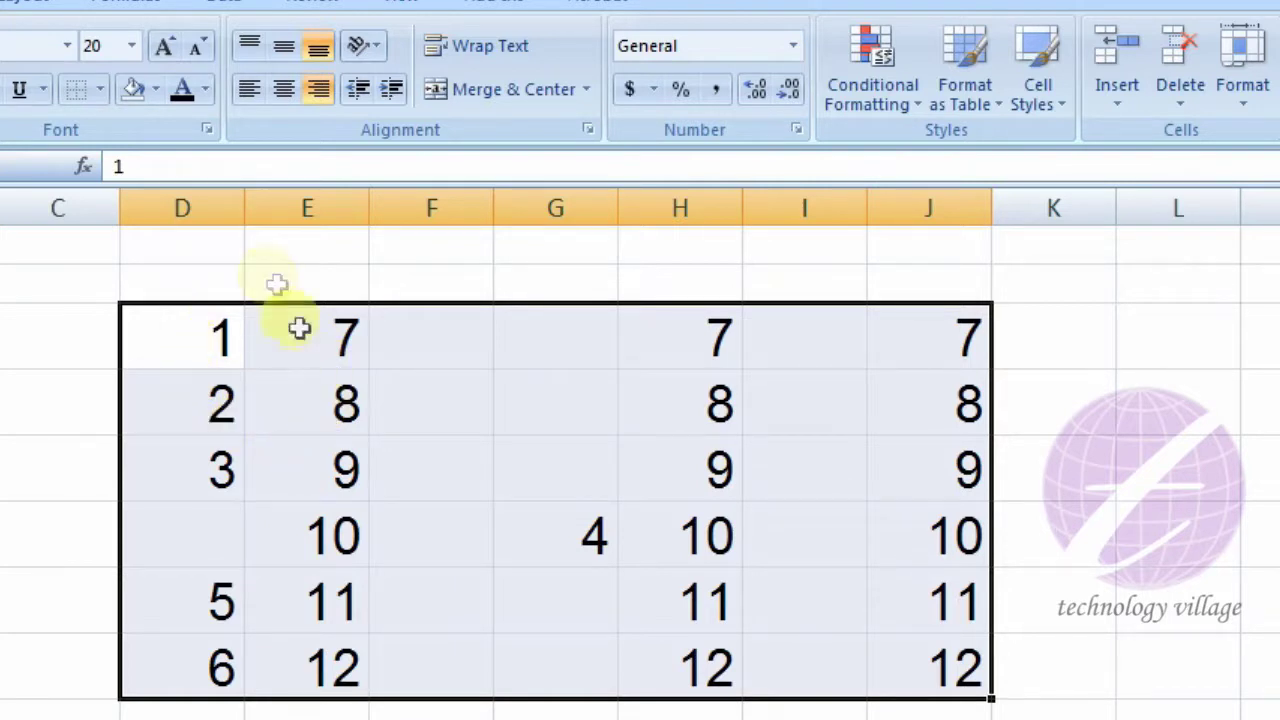
pyautogui.click(285, 47)
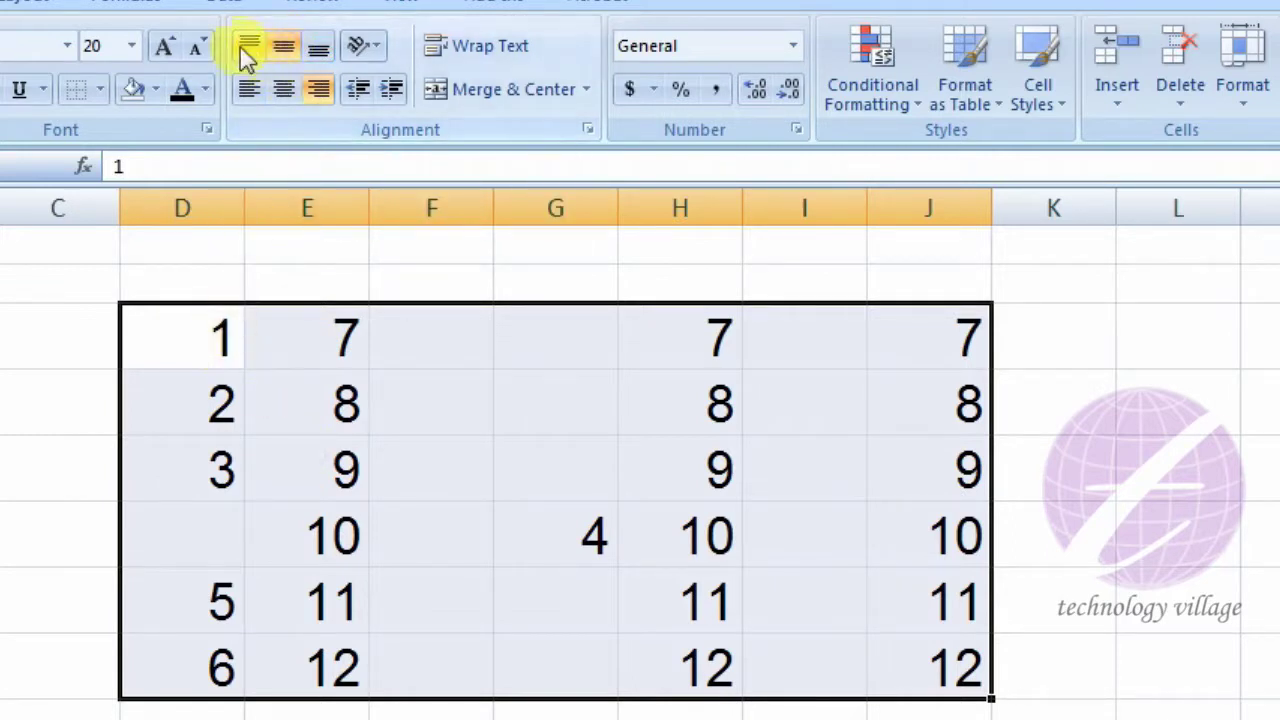
pyautogui.click(243, 47)
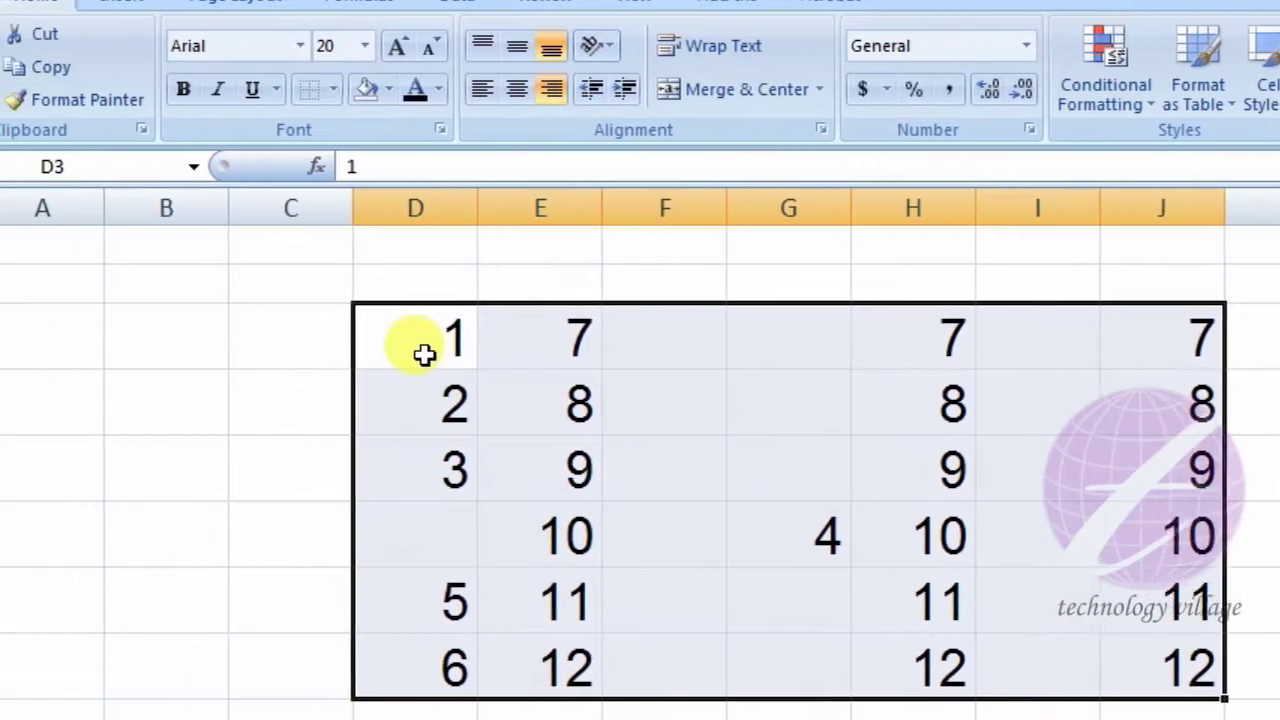
# Step: Heighten row 3 and centre D3:J3 both vertically and horizontally
pyautogui.click(425, 355)
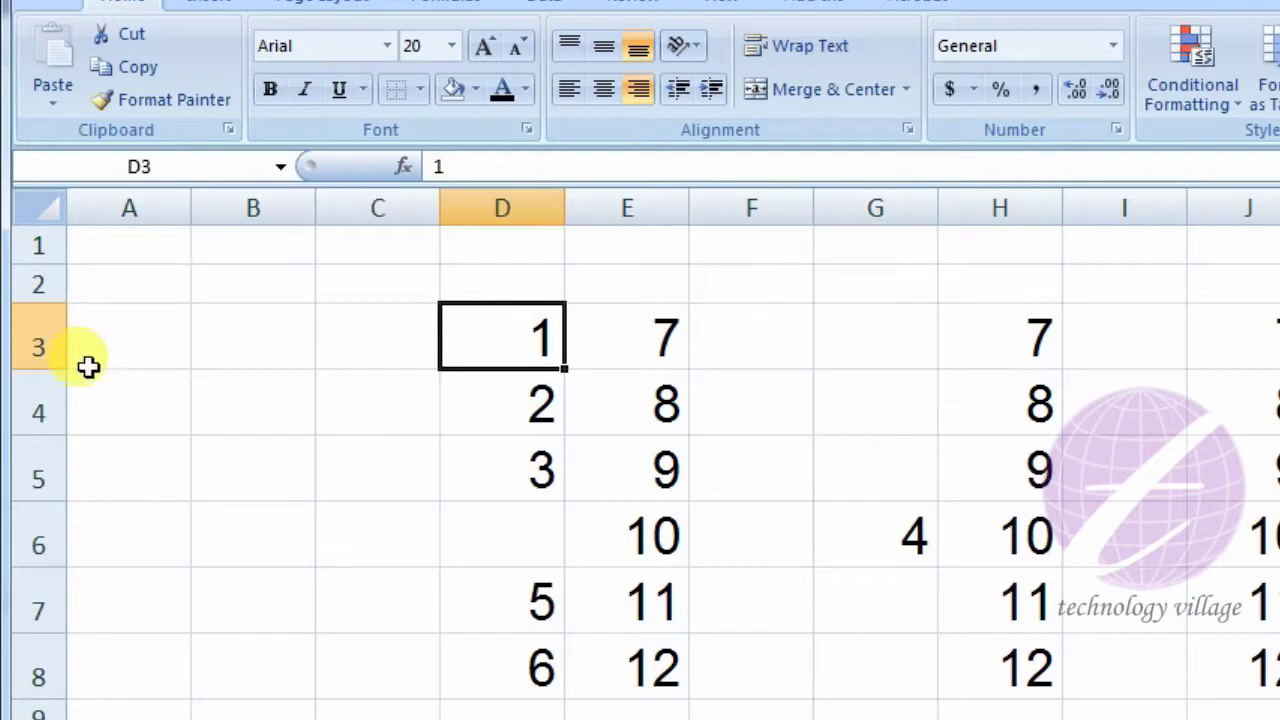
pyautogui.moveTo(51, 369); pyautogui.dragTo(51, 476)
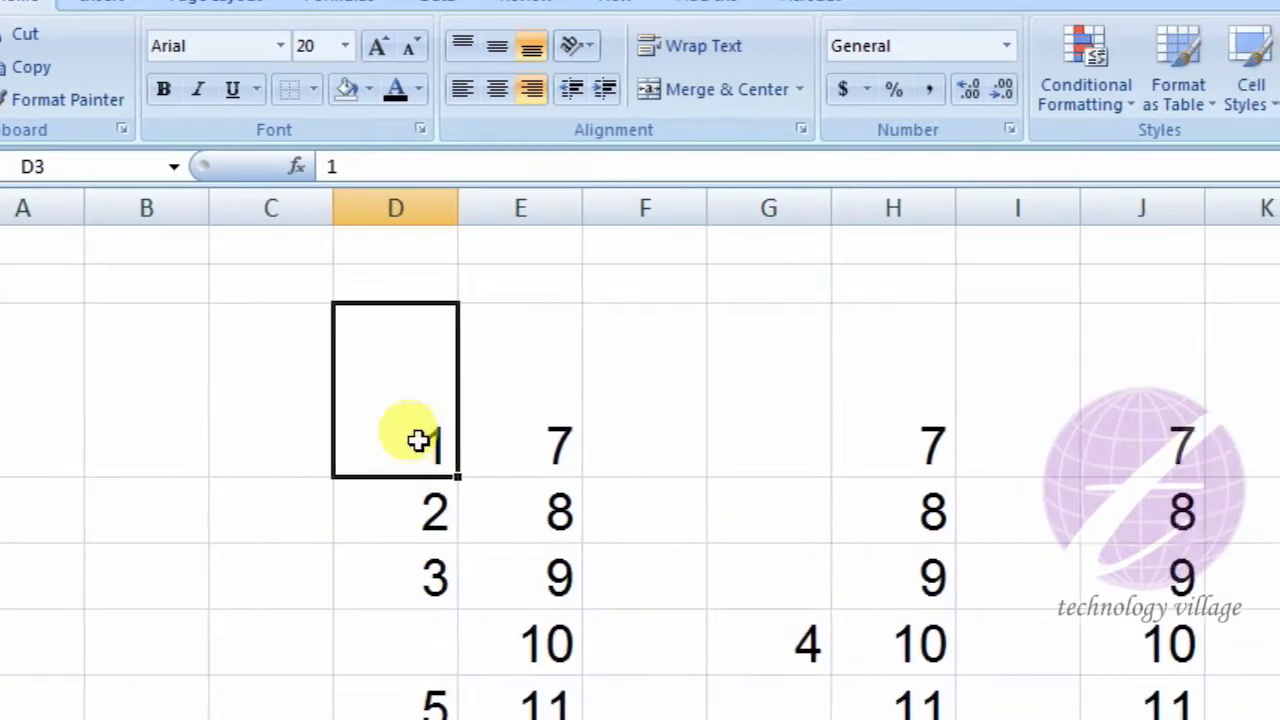
pyautogui.moveTo(357, 429); pyautogui.dragTo(1109, 431)
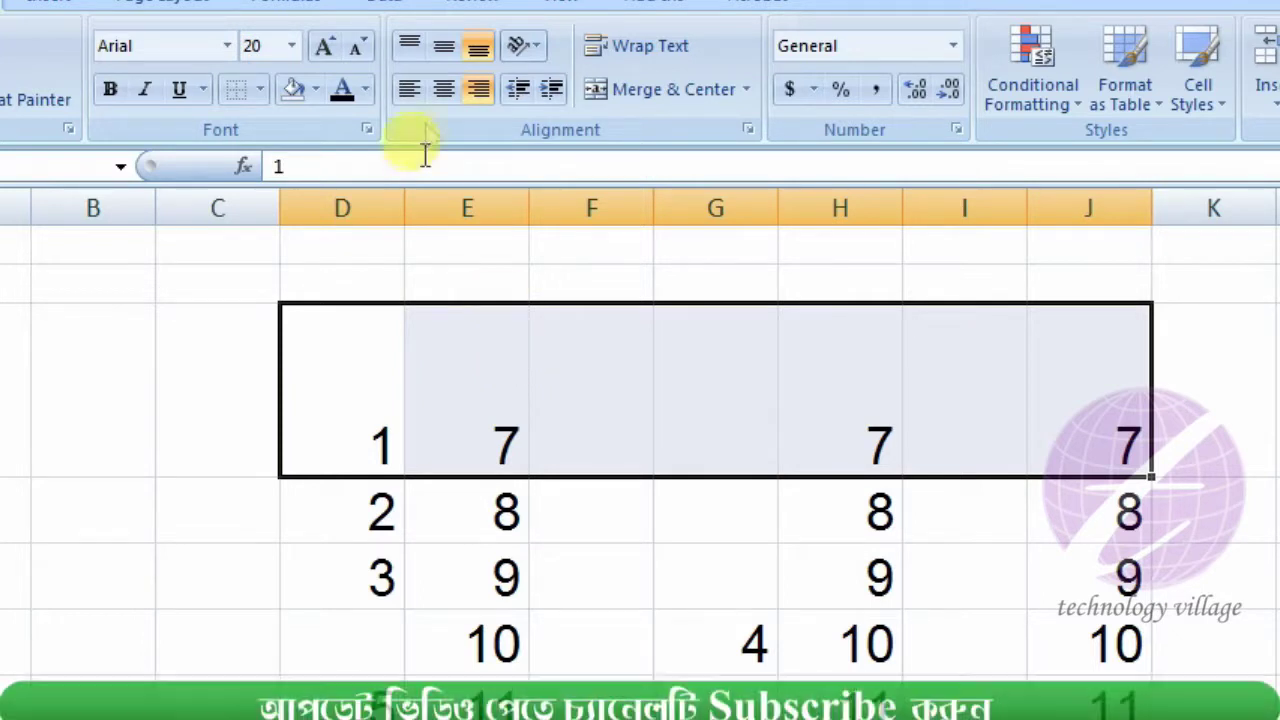
pyautogui.click(443, 50)
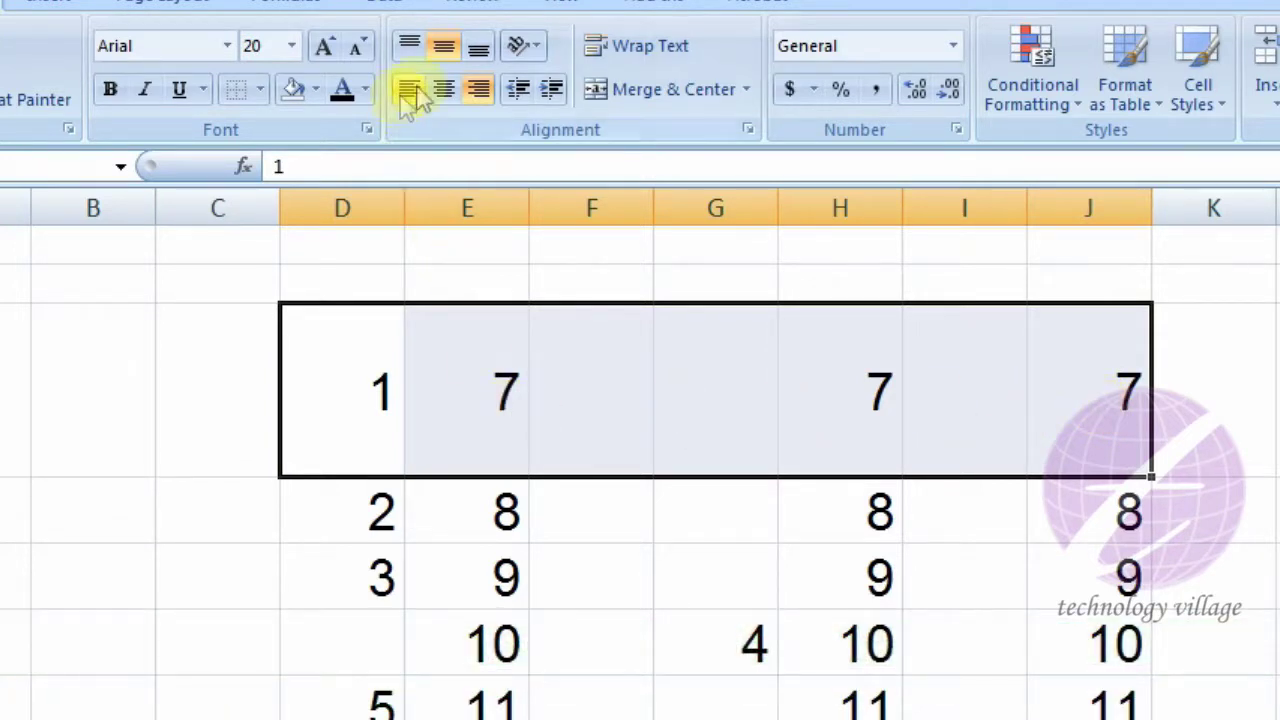
pyautogui.click(445, 89)
pyautogui.click(495, 358)
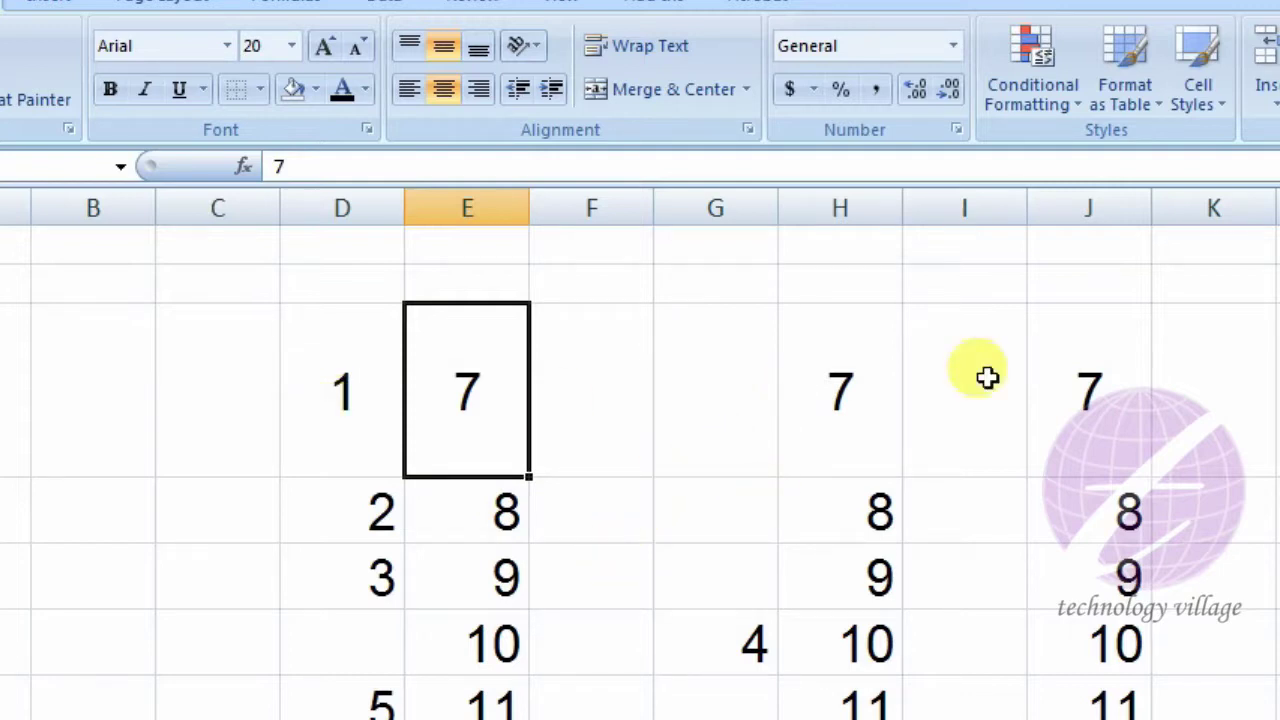
# Step: Angle the 7 in cell E3 counterclockwise using Orientation
pyautogui.click(535, 51)
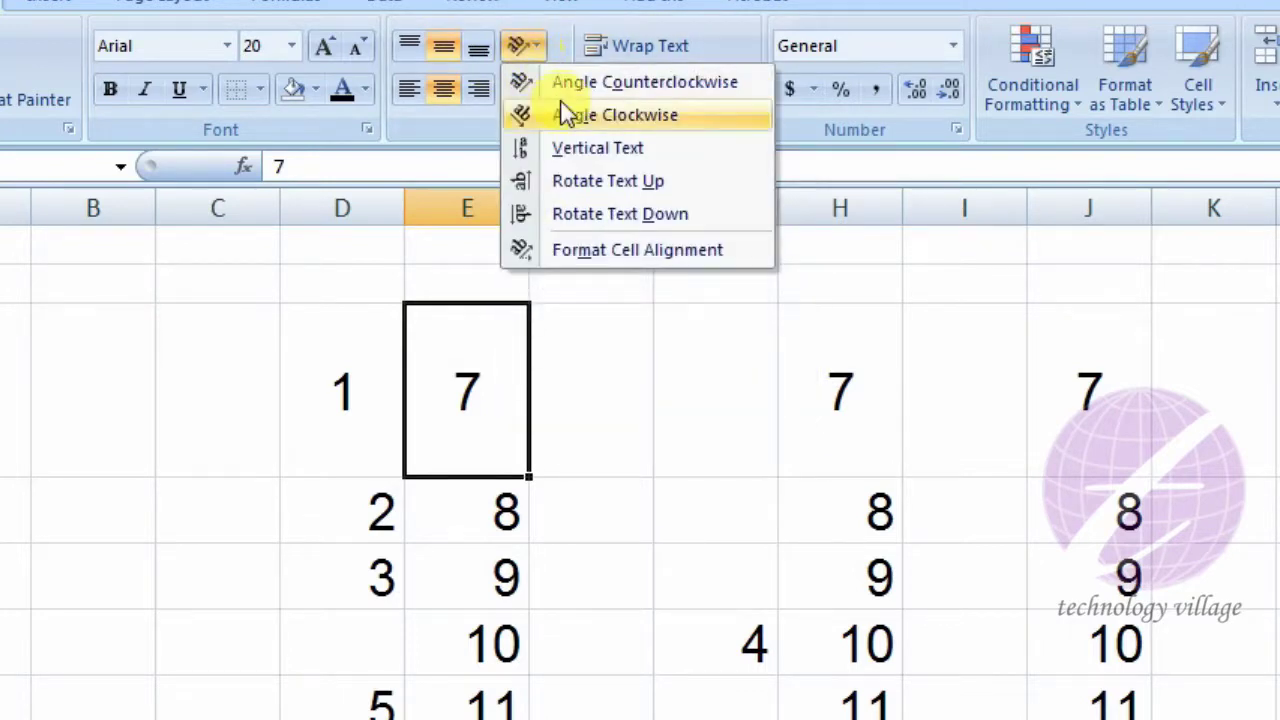
pyautogui.click(567, 88)
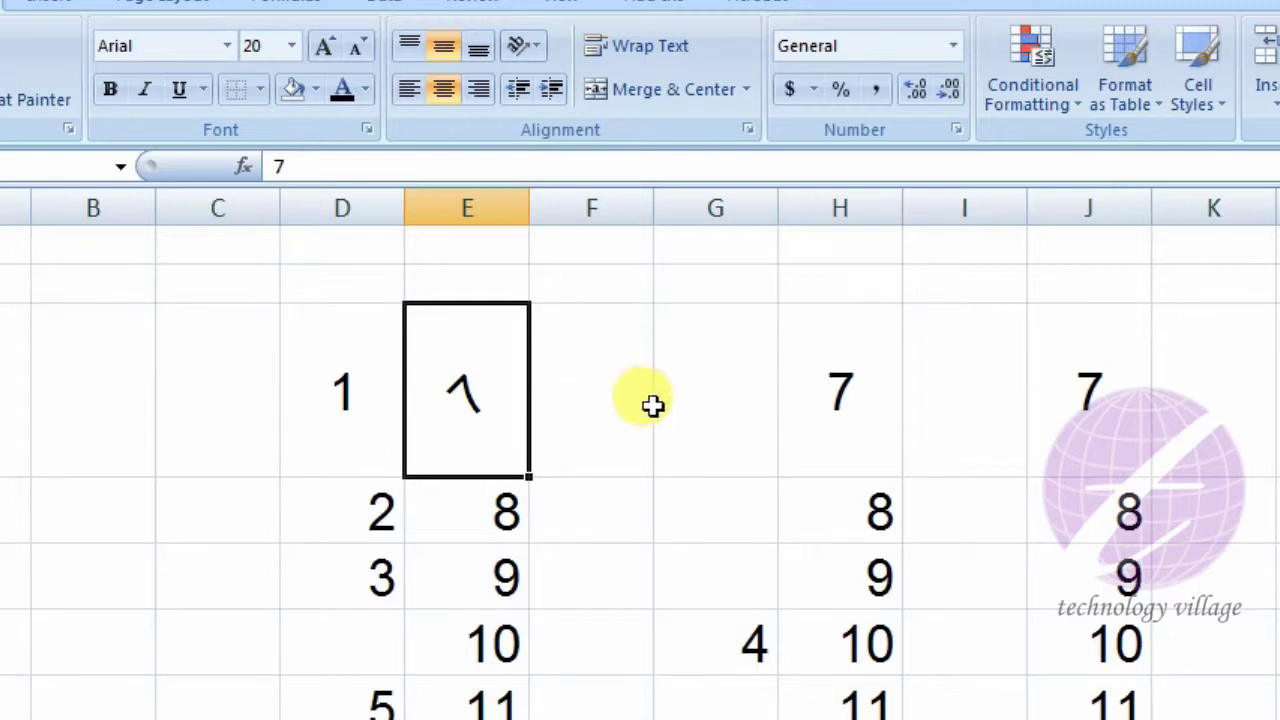
pyautogui.click(605, 385)
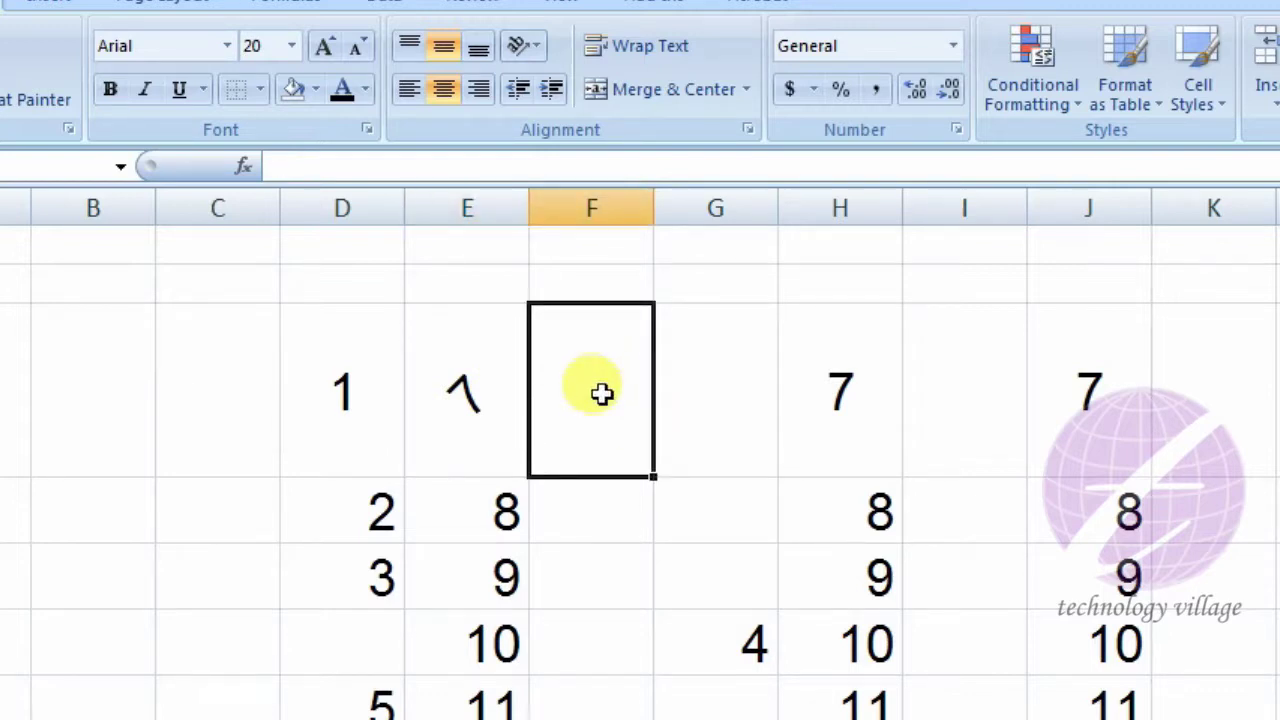
# Step: Enter the word 'this' into cell F3
pyautogui.write('this')
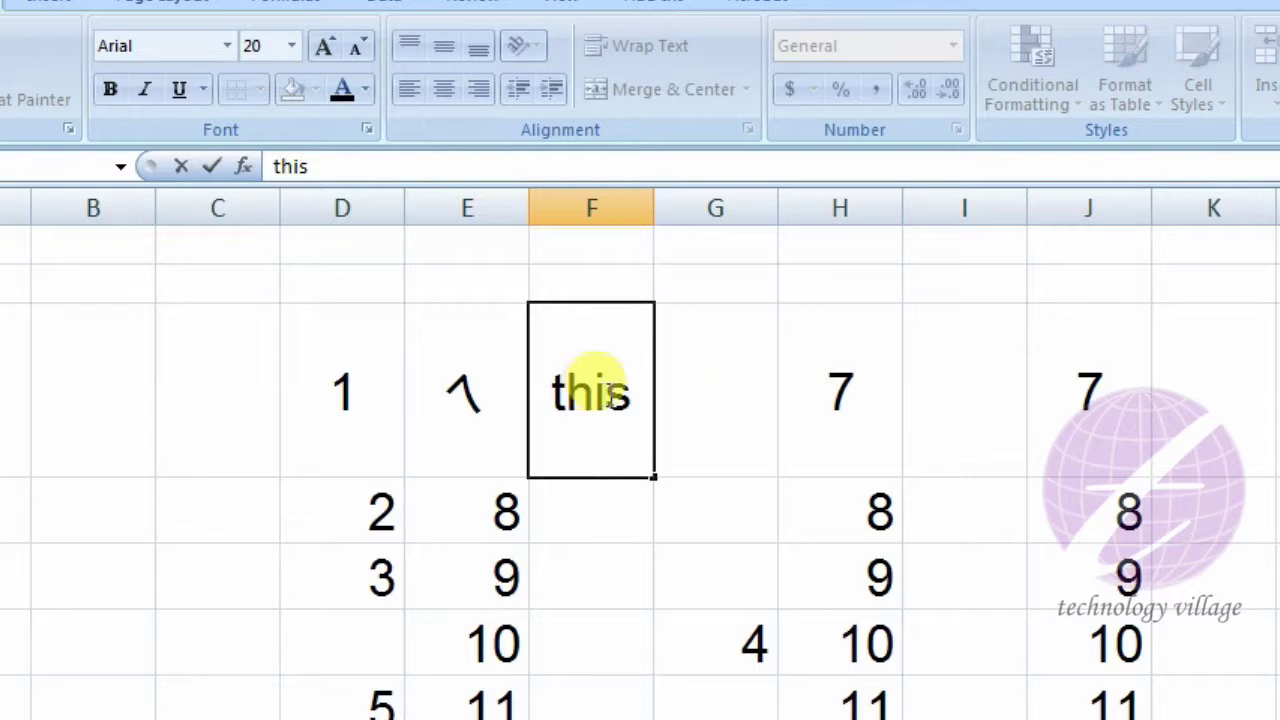
pyautogui.click(714, 400)
pyautogui.click(580, 389)
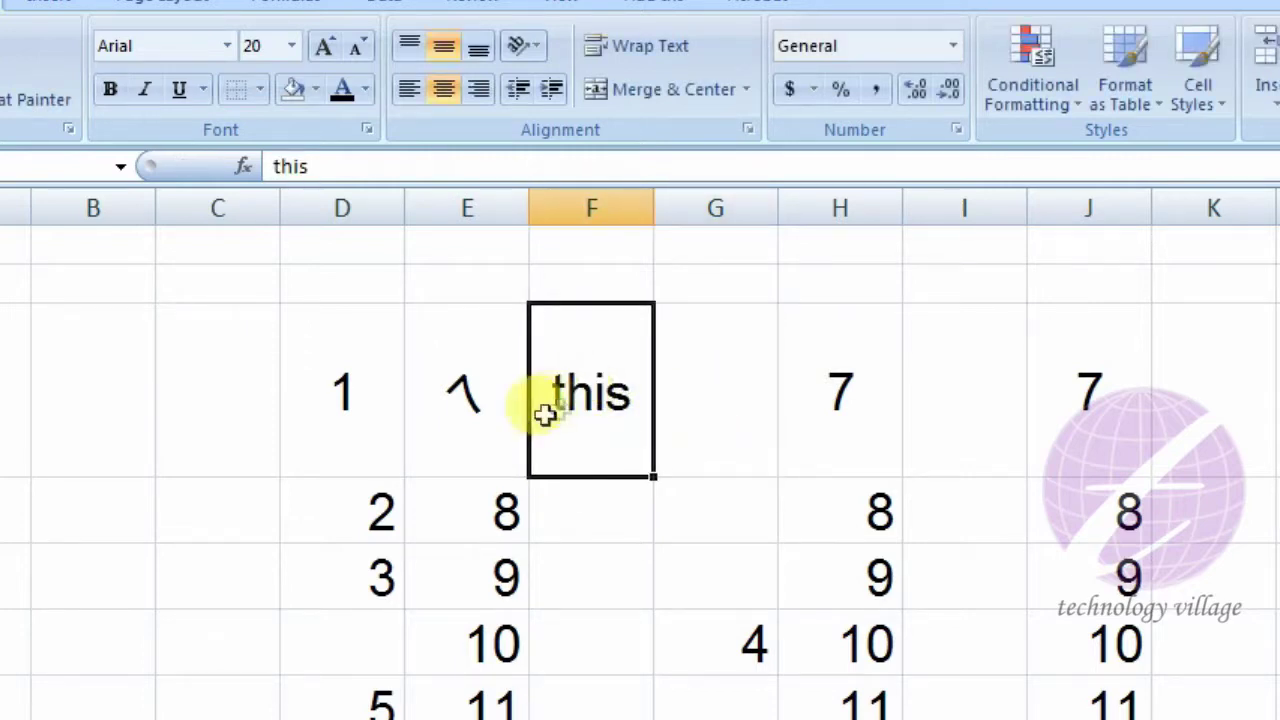
# Step: Try counterclockwise and clockwise tilts, then set Vertical Text and heighten row 3 to fit
pyautogui.click(534, 47)
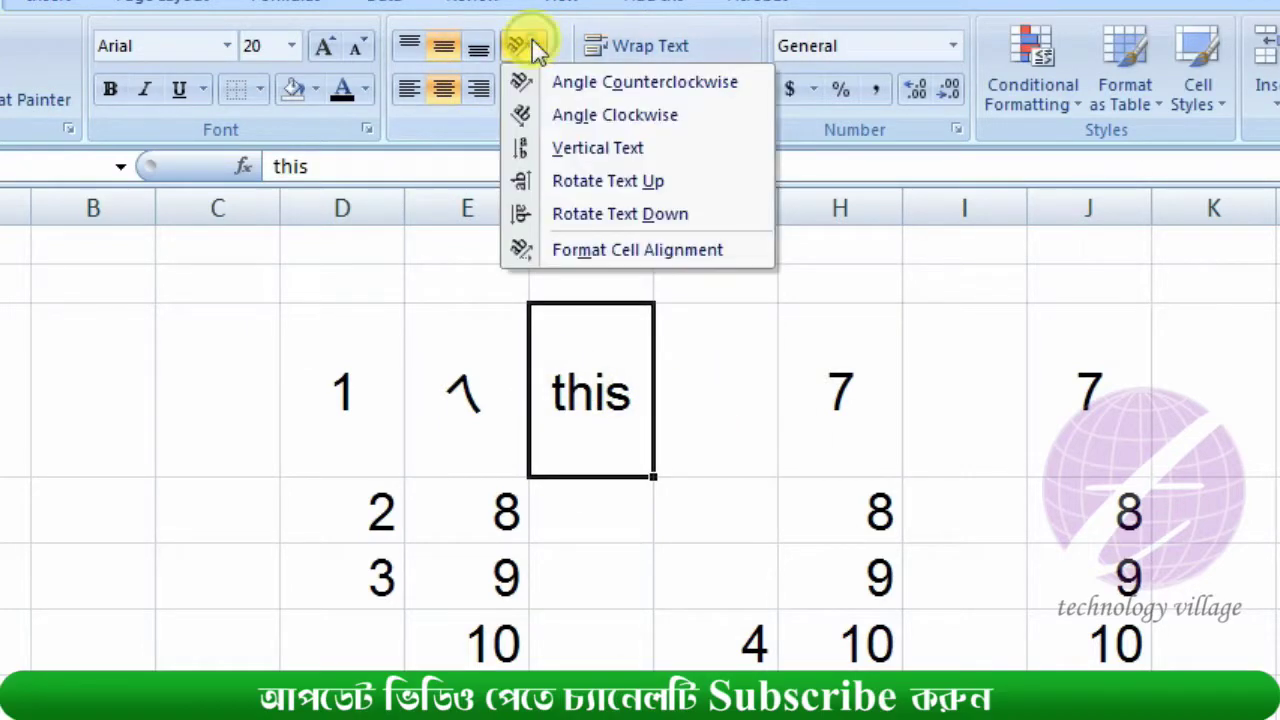
pyautogui.click(565, 84)
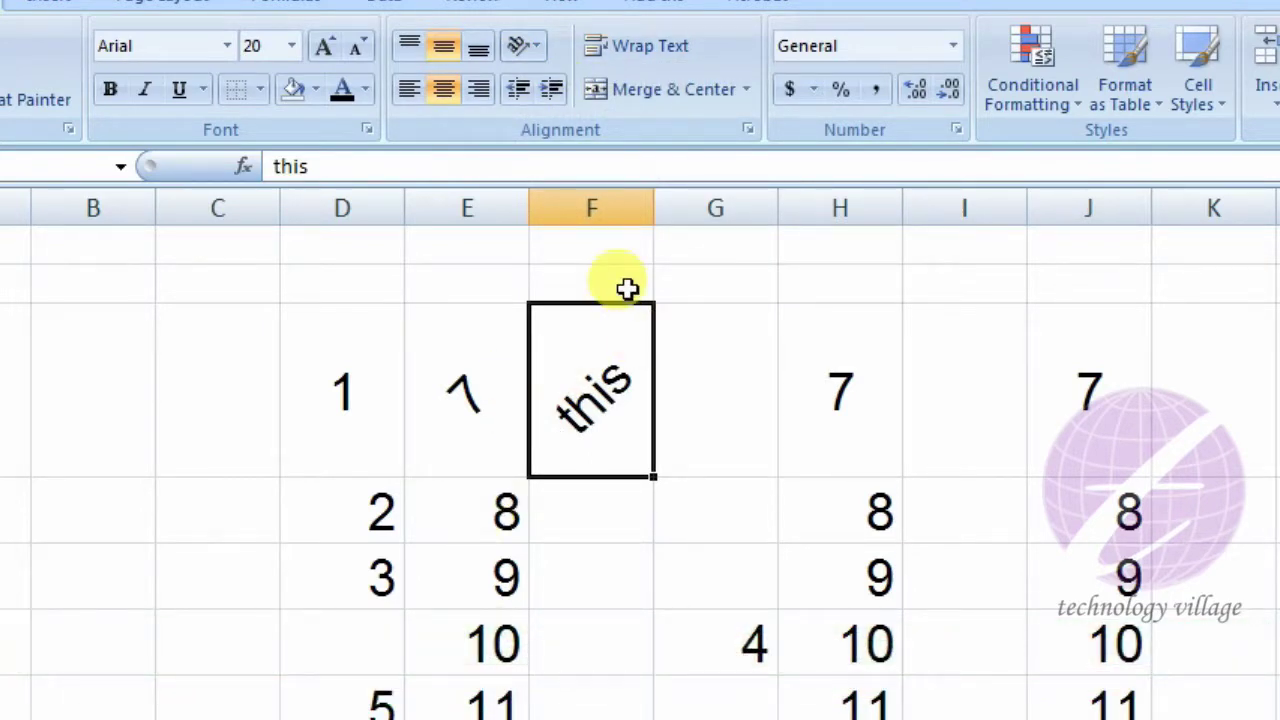
pyautogui.click(525, 45)
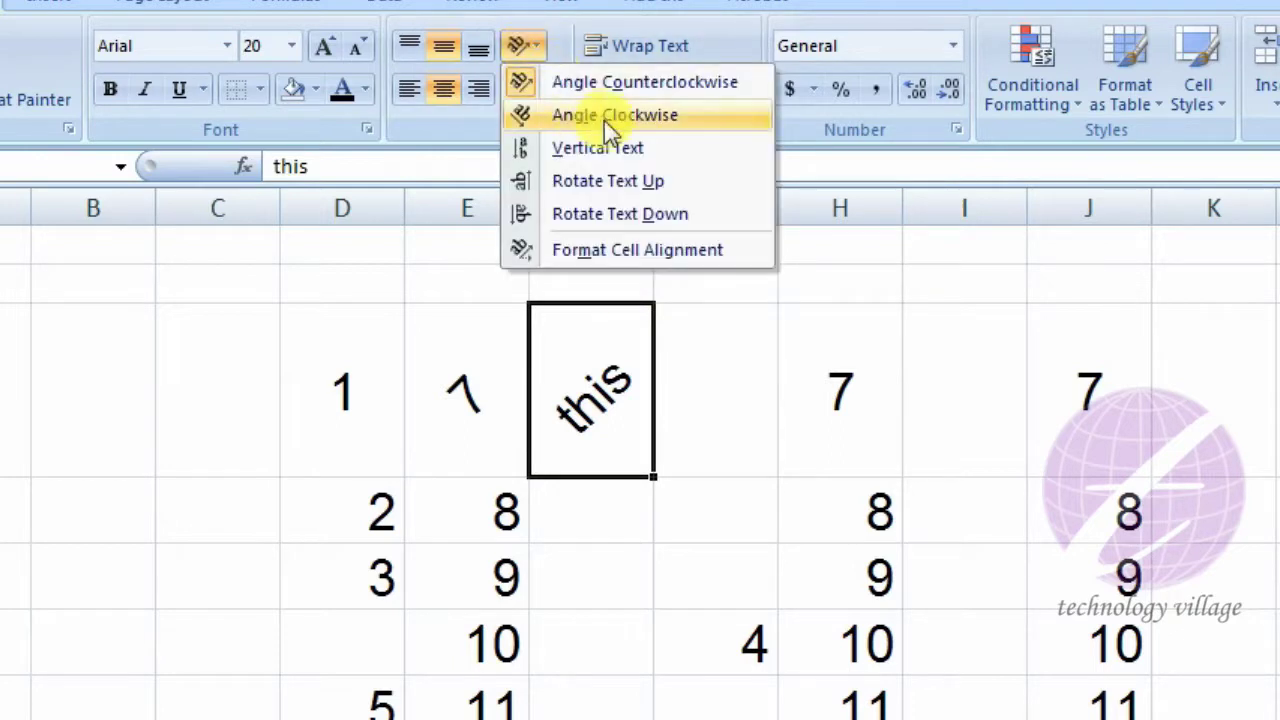
pyautogui.click(655, 114)
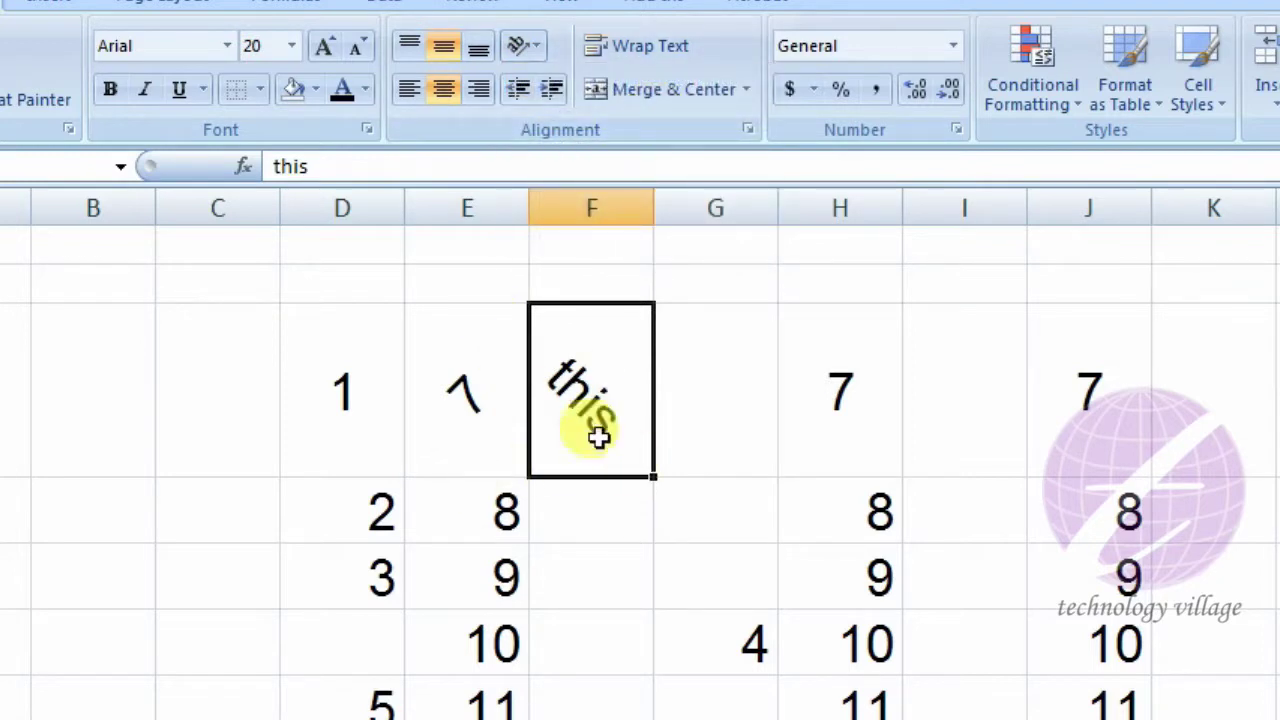
pyautogui.click(529, 51)
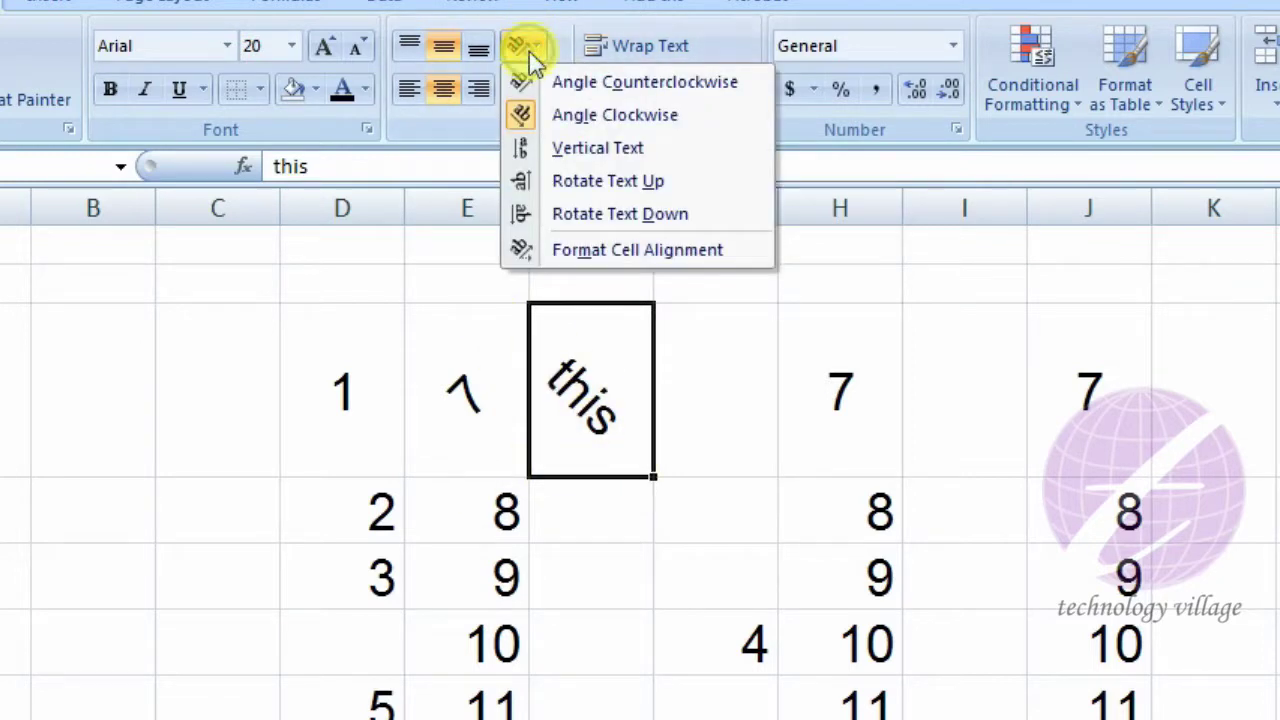
pyautogui.click(619, 145)
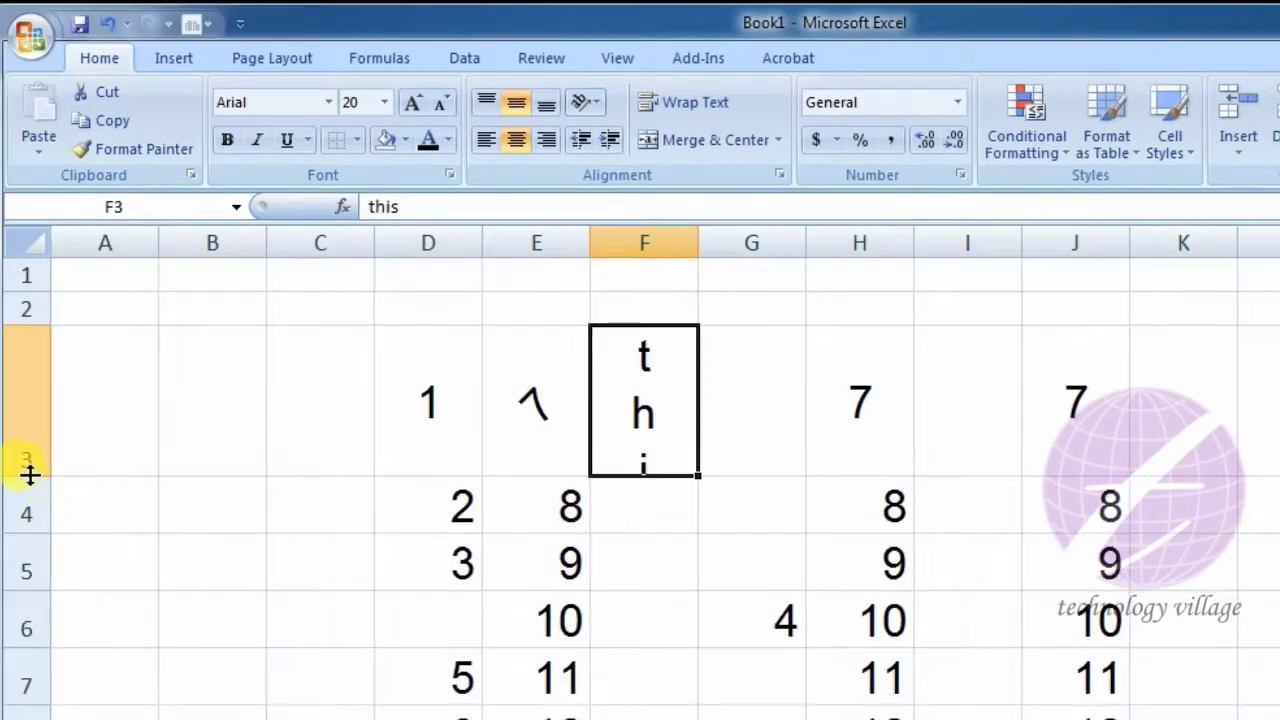
pyautogui.moveTo(28, 475); pyautogui.dragTo(37, 550)
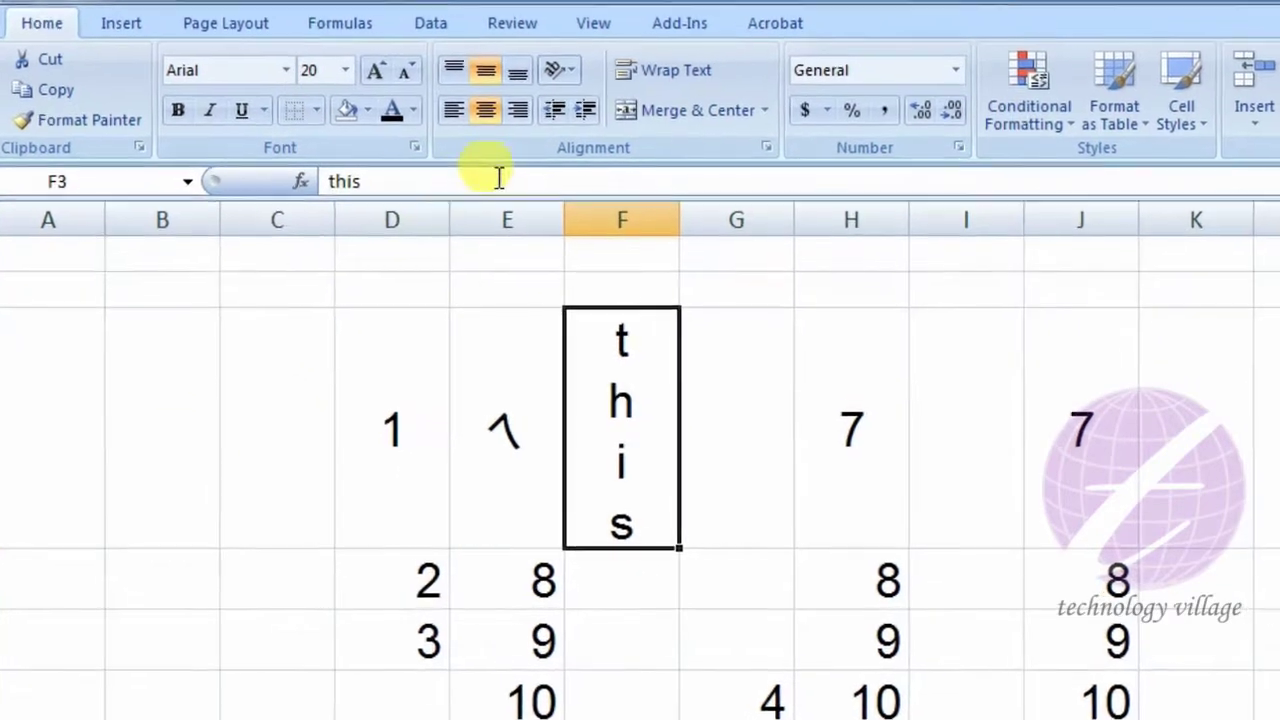
# Step: Apply Rotate Text Up, then Rotate Text Down to 'this' in F3
pyautogui.click(590, 103)
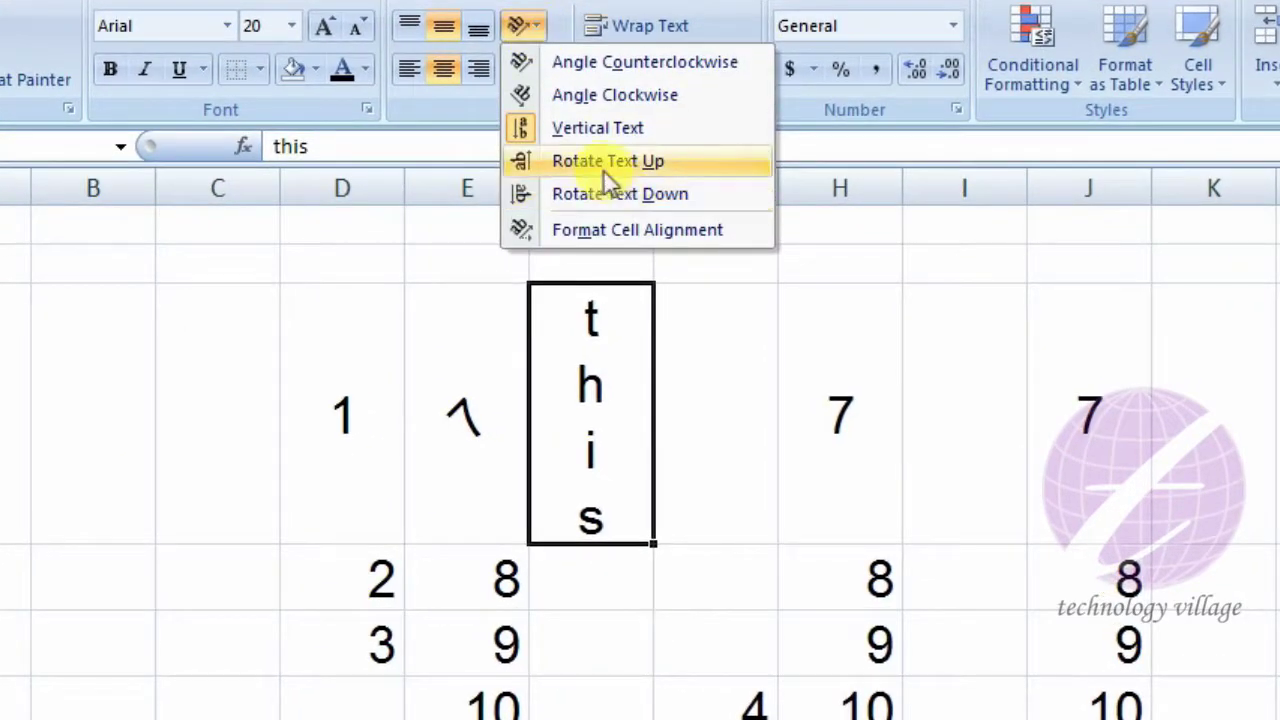
pyautogui.click(663, 165)
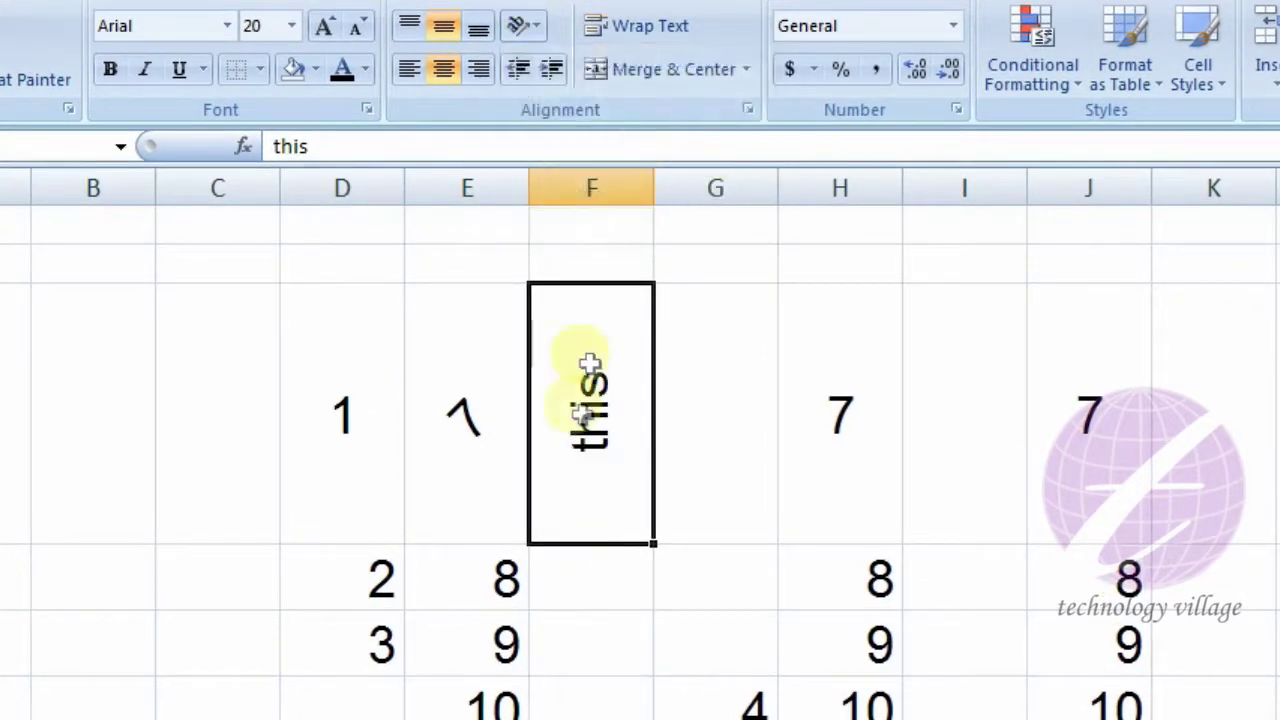
pyautogui.click(537, 38)
pyautogui.click(566, 197)
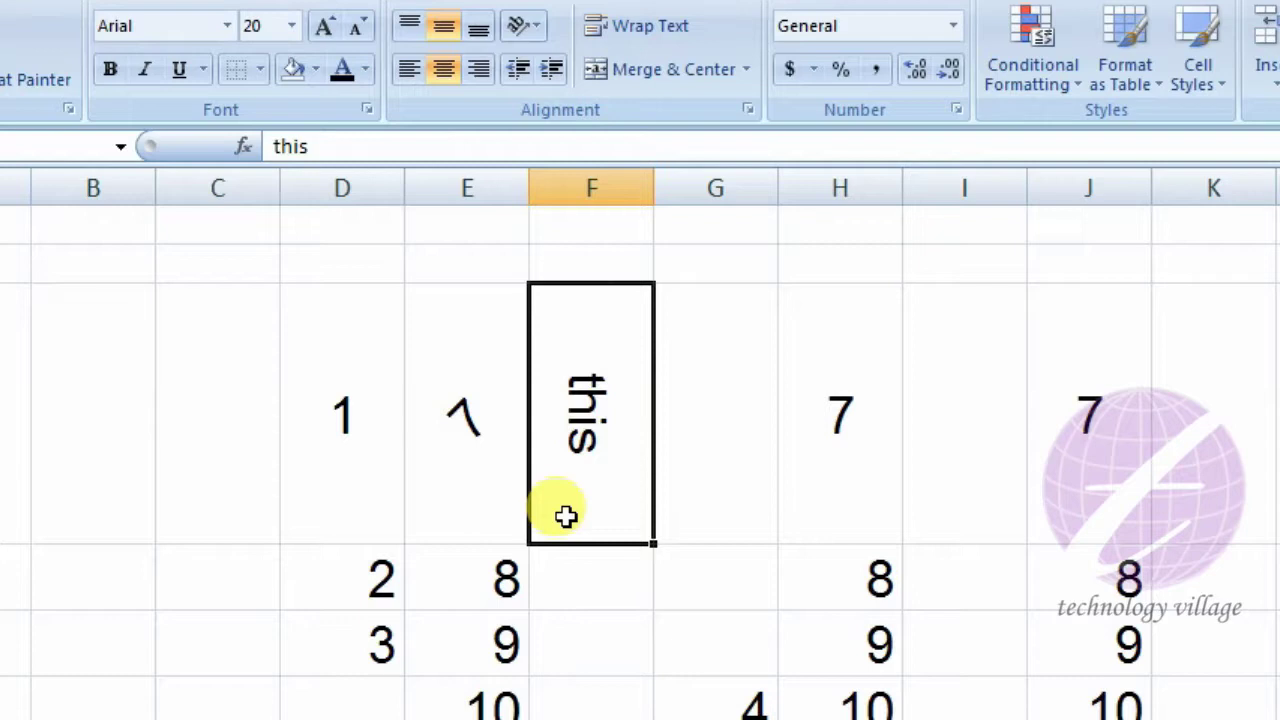
pyautogui.click(527, 26)
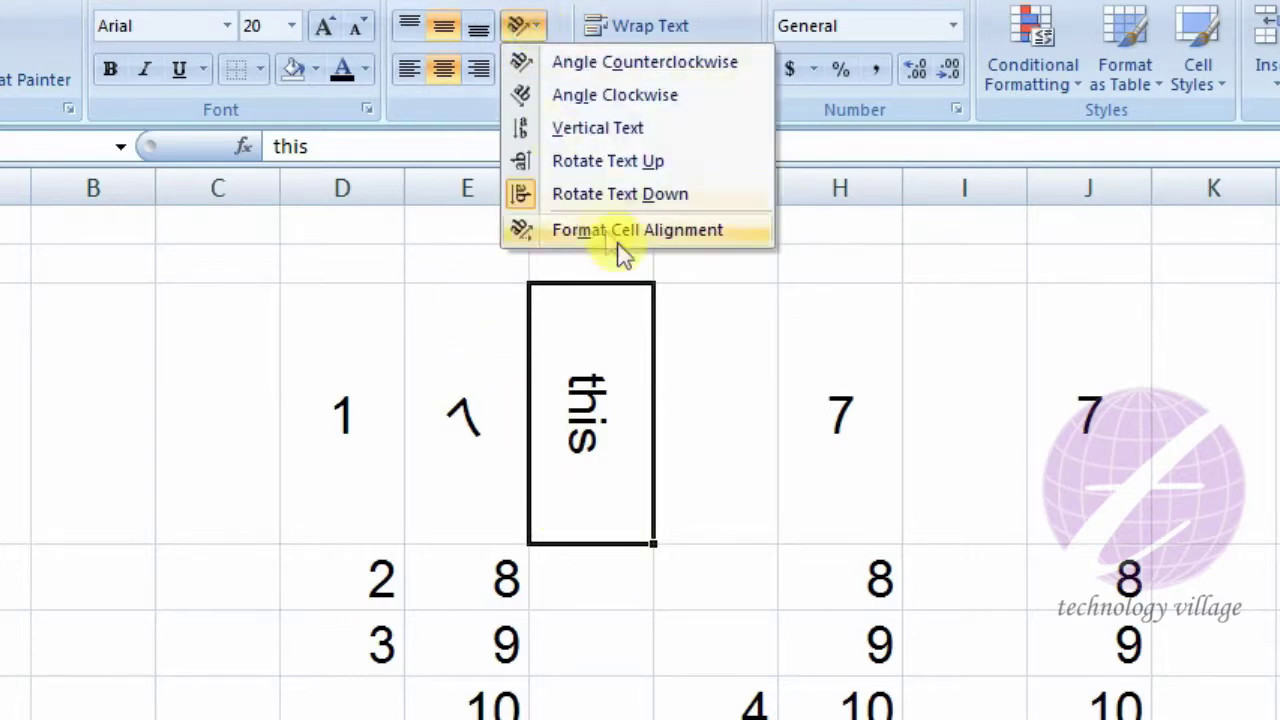
# Step: Set a positive custom angle for 'this' with the Format Cells orientation dial
pyautogui.click(627, 240)
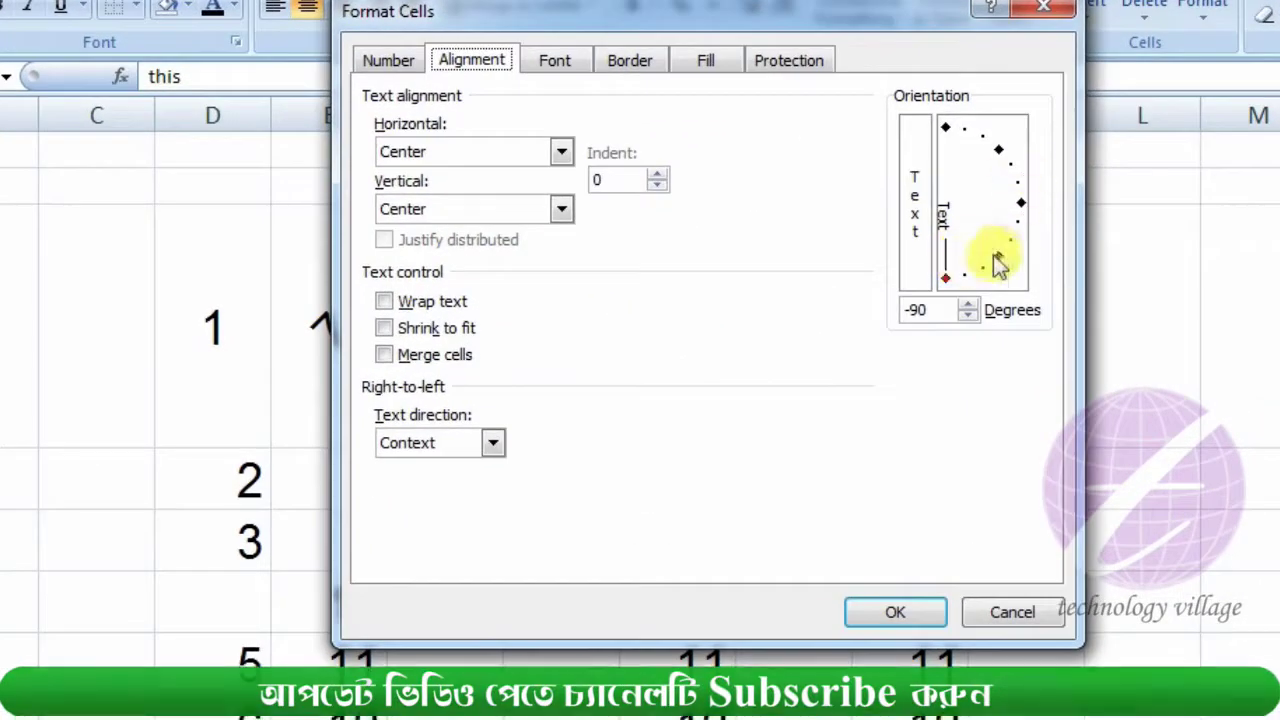
pyautogui.click(1000, 255)
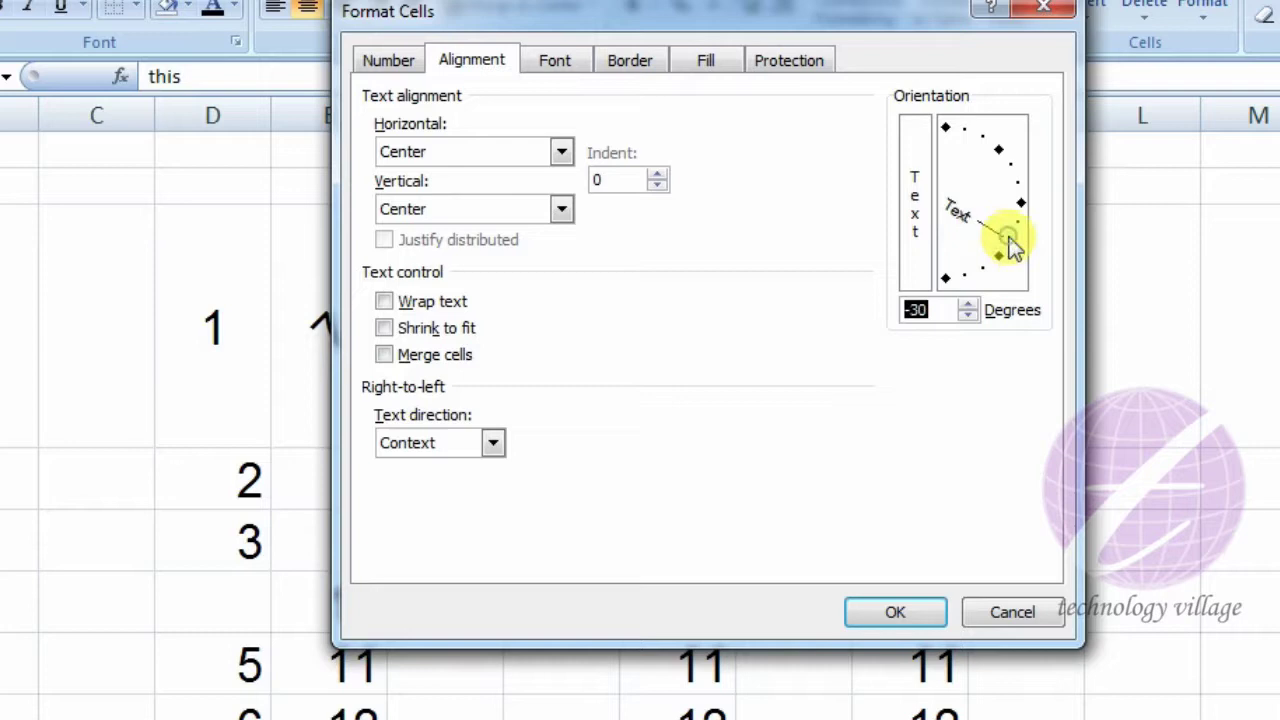
pyautogui.moveTo(1013, 235); pyautogui.dragTo(977, 152)
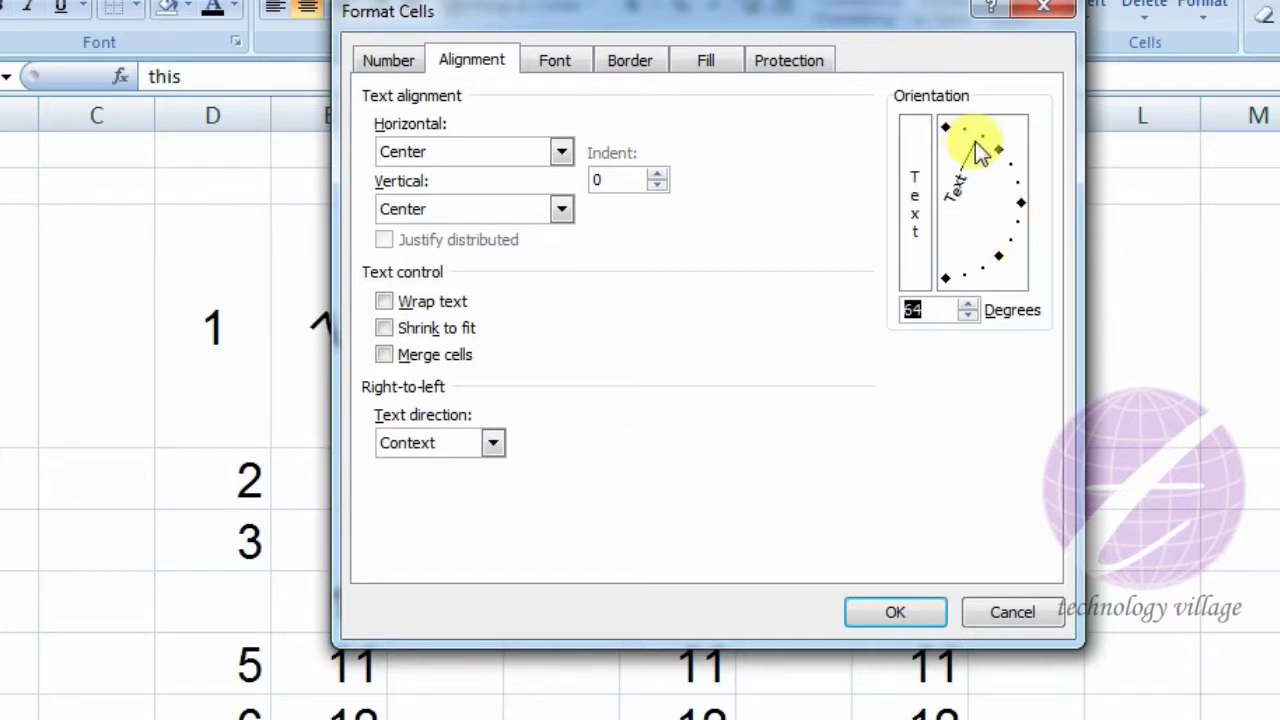
pyautogui.click(894, 611)
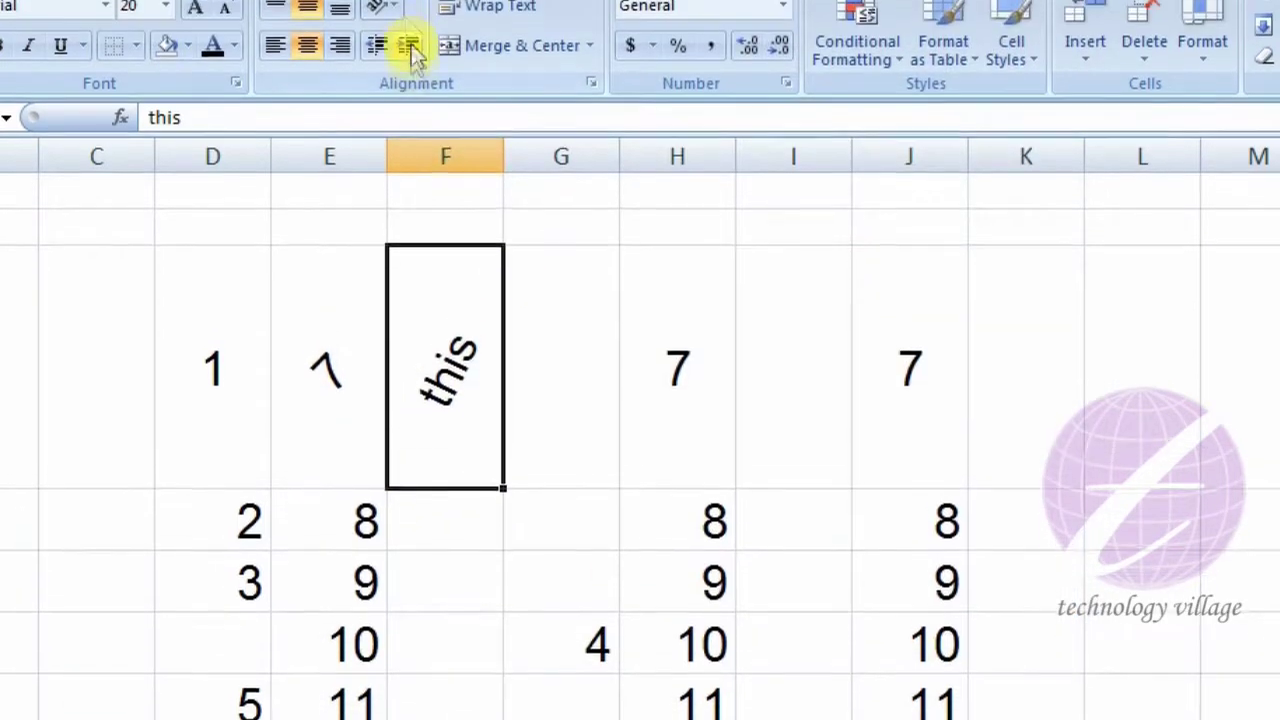
# Step: Apply Angle Counterclockwise, then toggle it off to restore horizontal text in F3
pyautogui.click(397, 57)
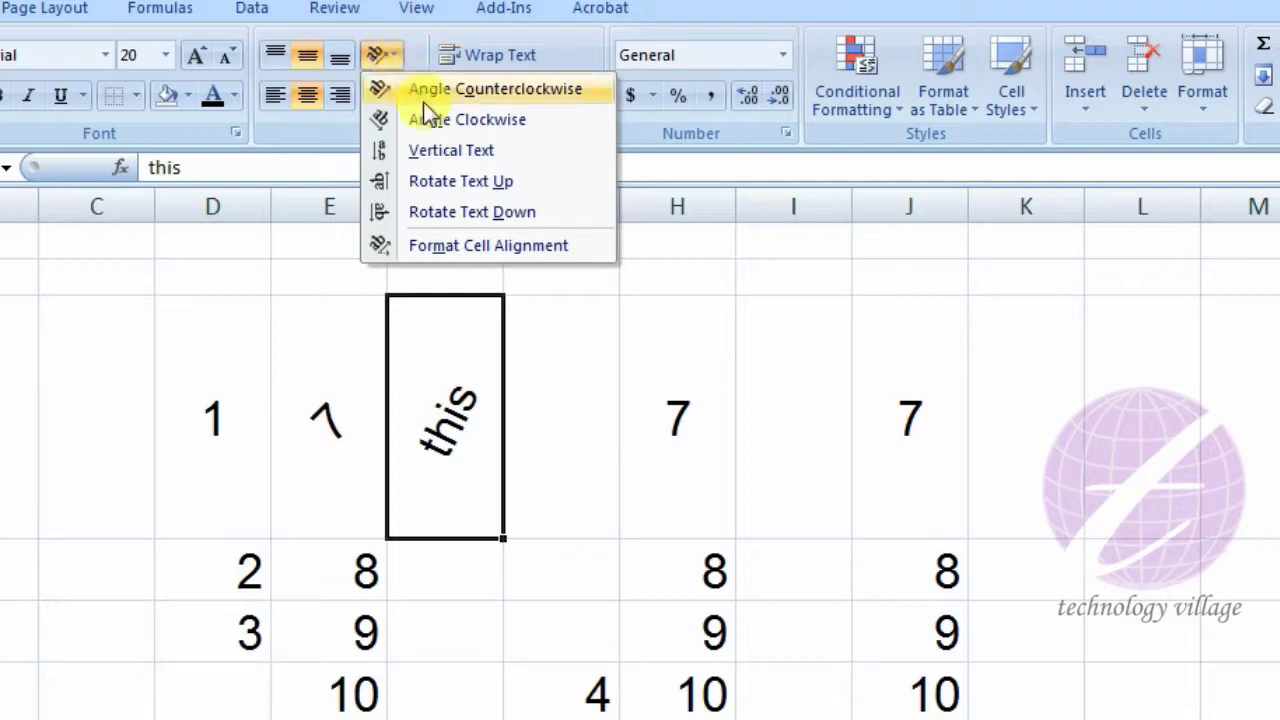
pyautogui.click(441, 97)
pyautogui.click(397, 57)
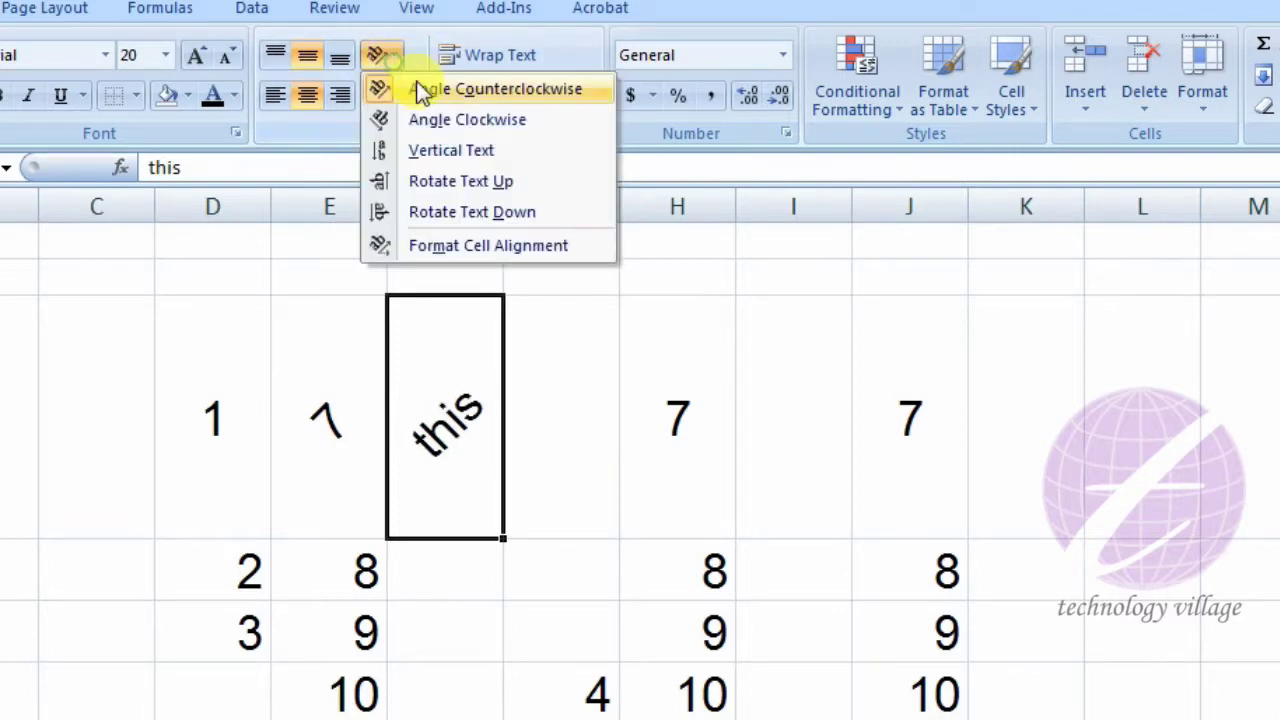
pyautogui.click(421, 88)
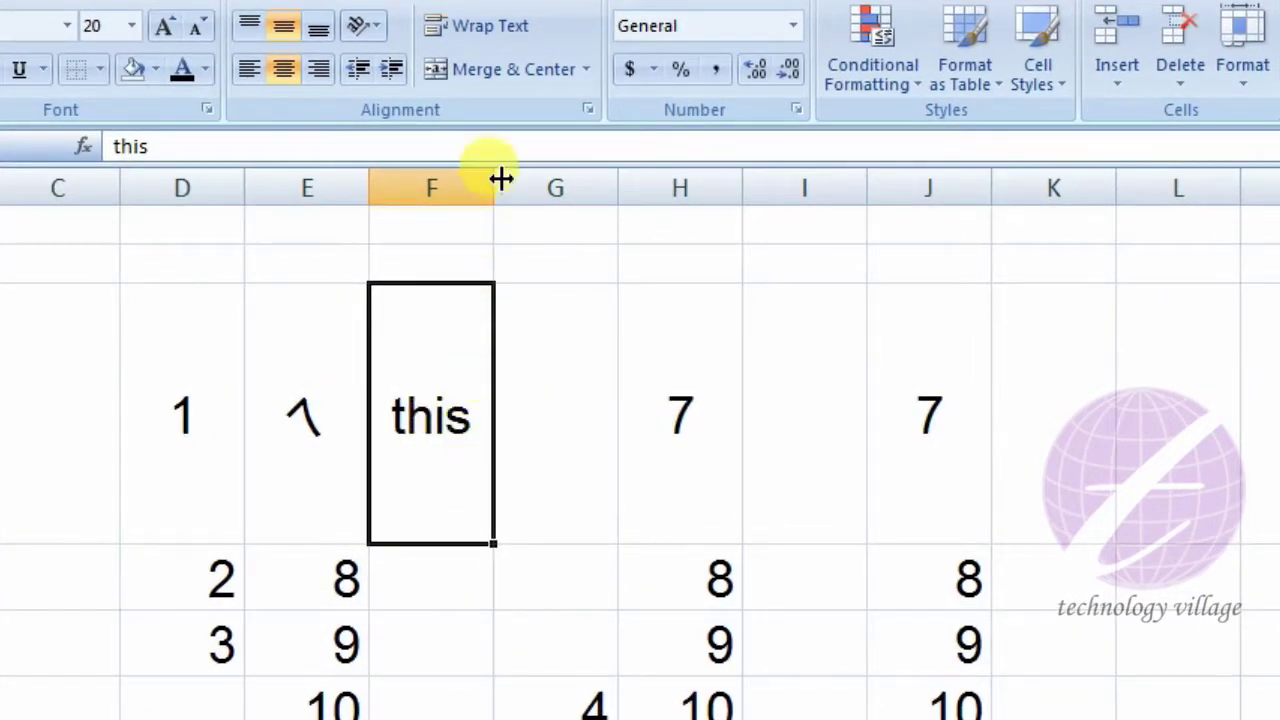
# Step: Widen column F, left-align 'this' in F3, and increase its indent three times
pyautogui.moveTo(499, 188); pyautogui.dragTo(613, 188)
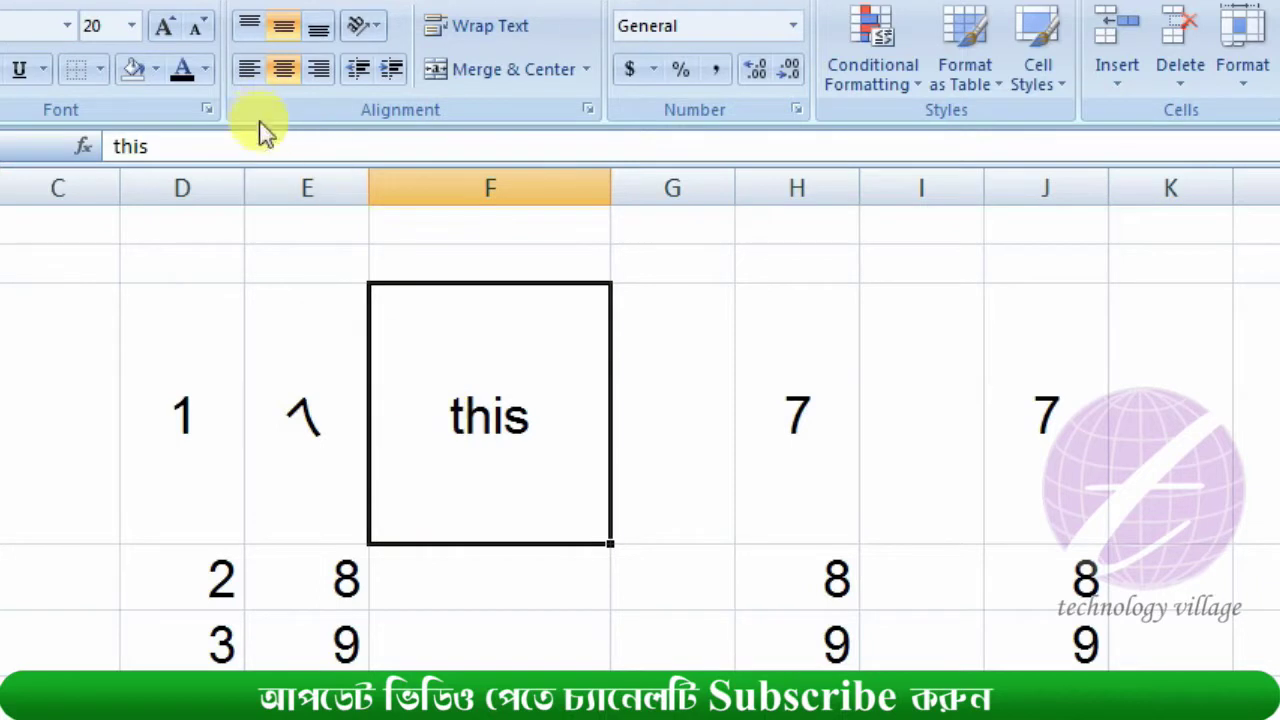
pyautogui.click(250, 70)
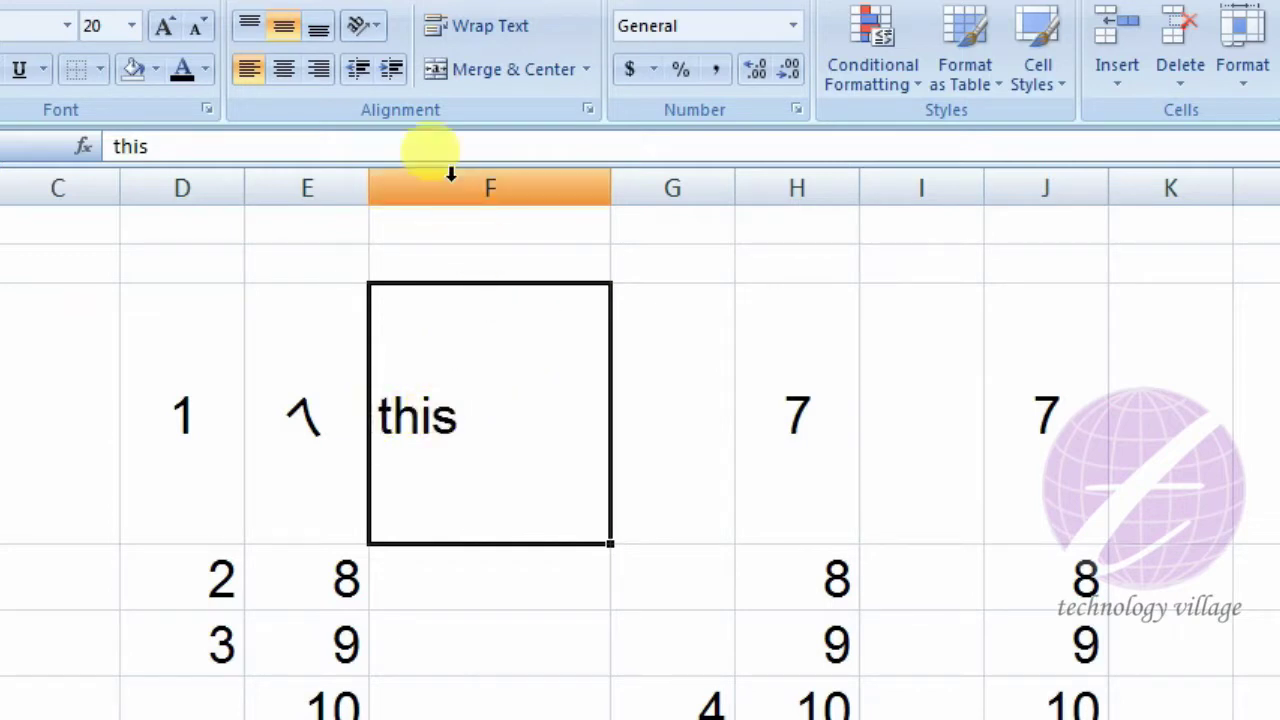
pyautogui.click(390, 72)
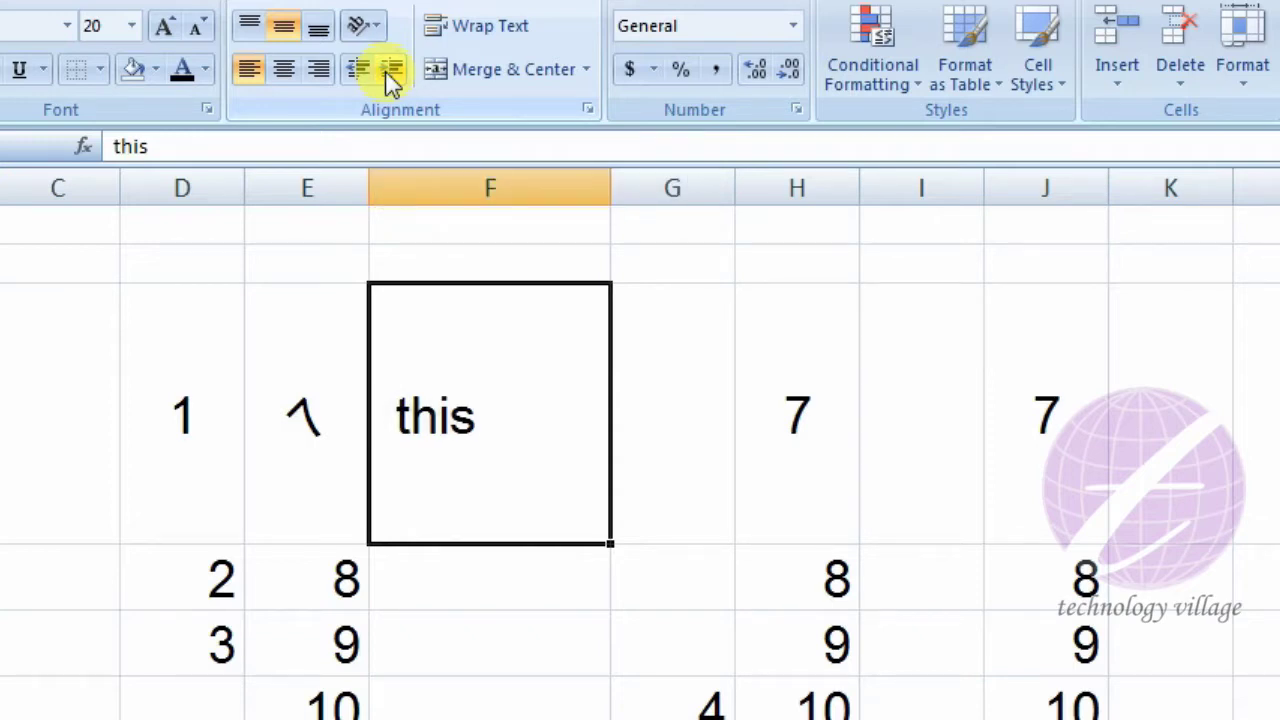
pyautogui.click(390, 72)
pyautogui.click(390, 72)
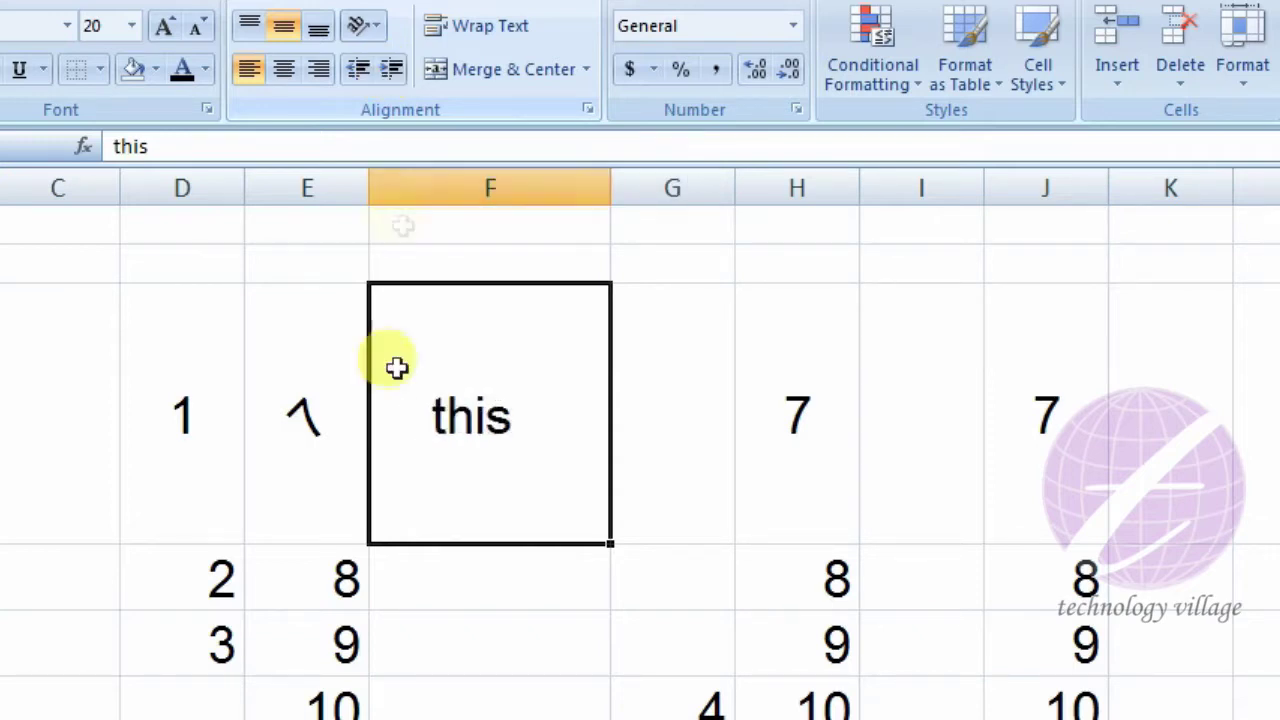